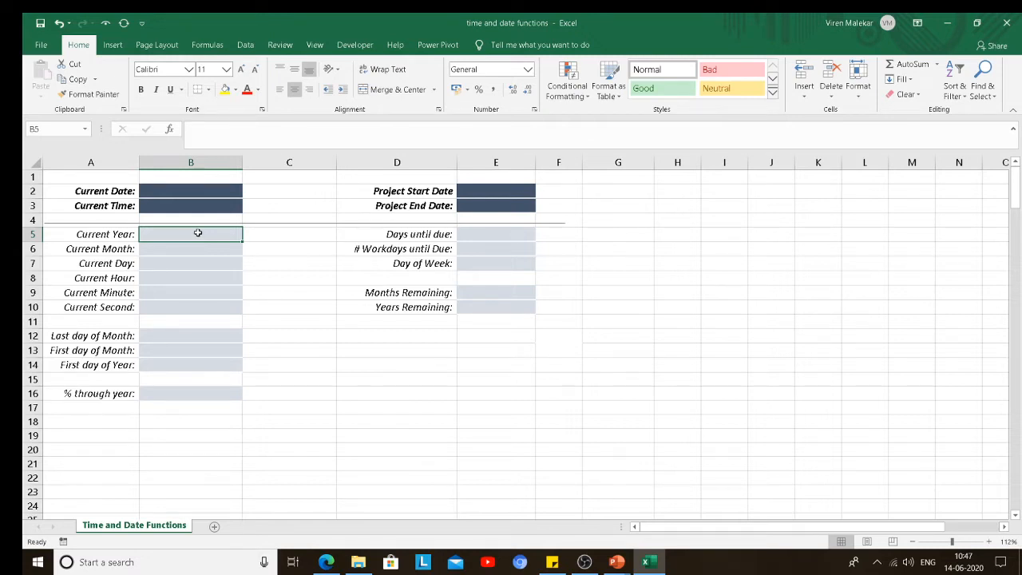
Enter the formula =TODAY() in cell B2 as the Current Date
{"action": "left_click", "coordinate": [183, 187]}
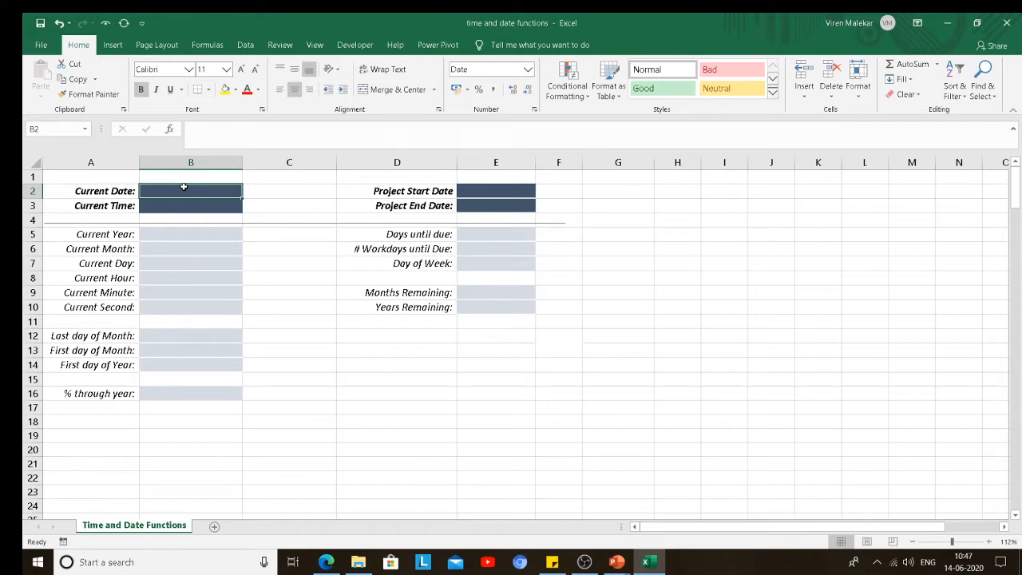
{"action": "type", "text": "="}
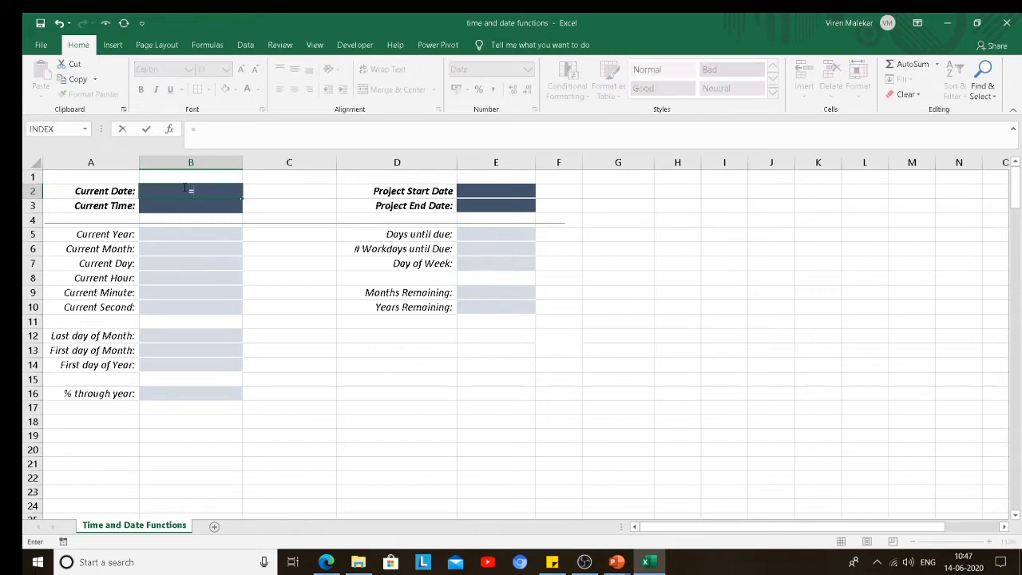
{"action": "type", "text": "today"}
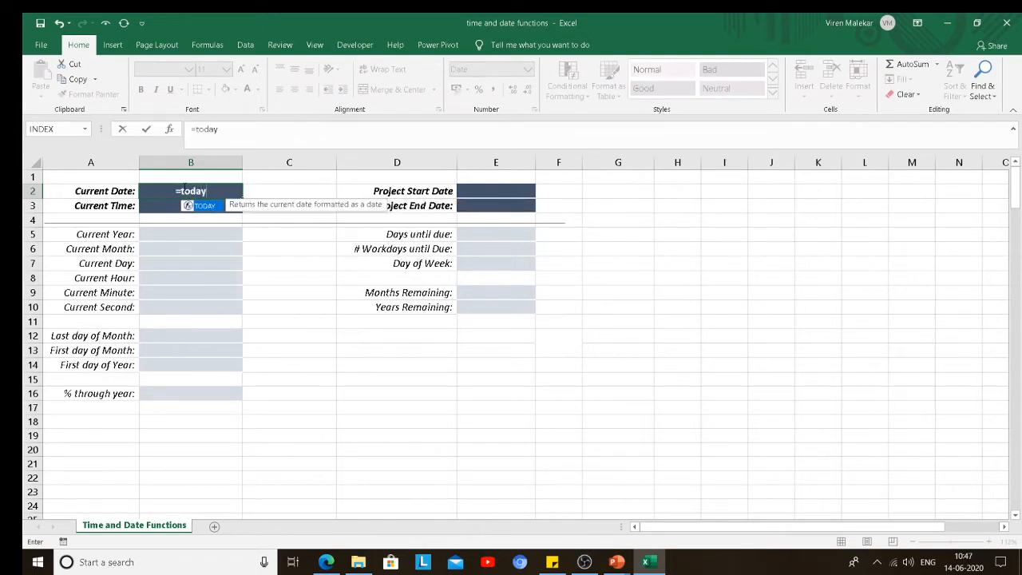
{"action": "double_click", "coordinate": [214, 206]}
{"action": "type", "text": ")"}
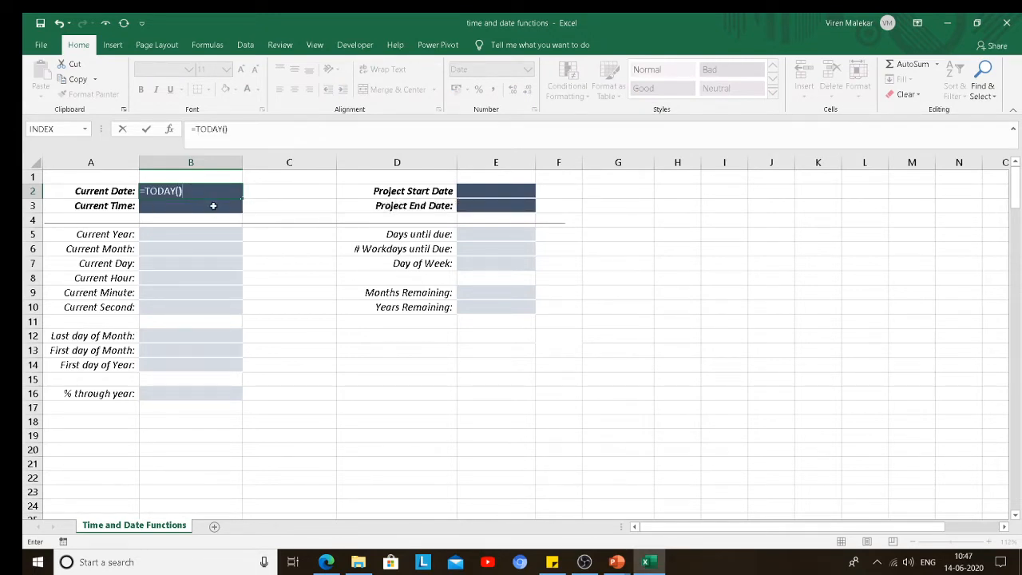
{"action": "key", "text": "Return"}
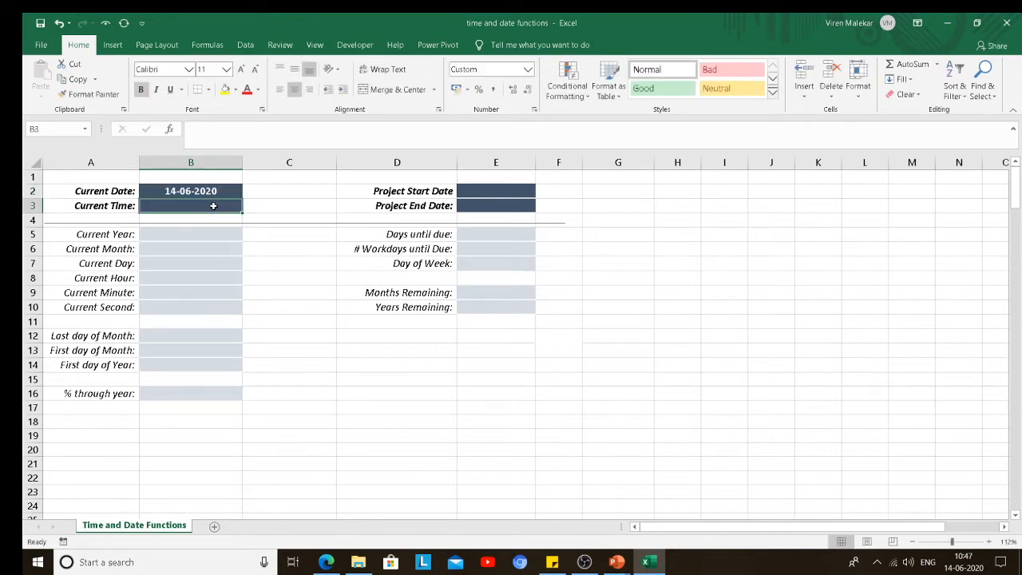
{"action": "key", "text": "Up"}
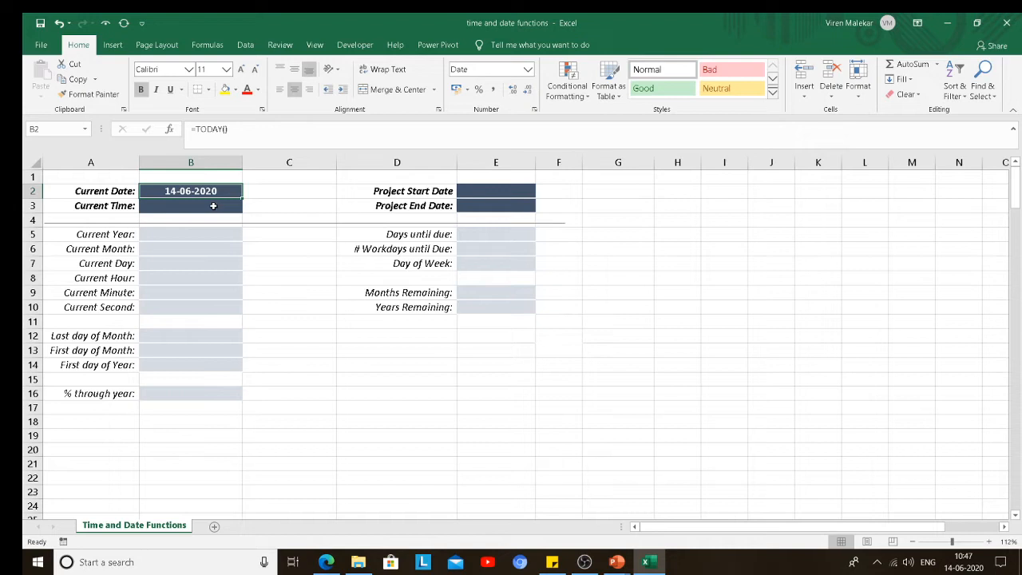
Enter the formula =NOW() in cell B3 as the Current Time
{"action": "left_click", "coordinate": [213, 206]}
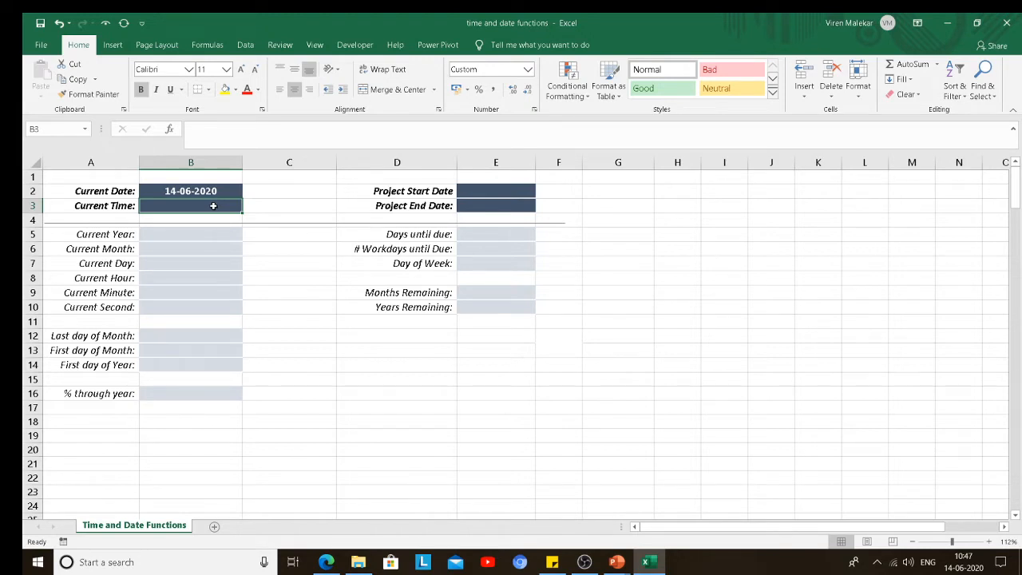
{"action": "type", "text": "="}
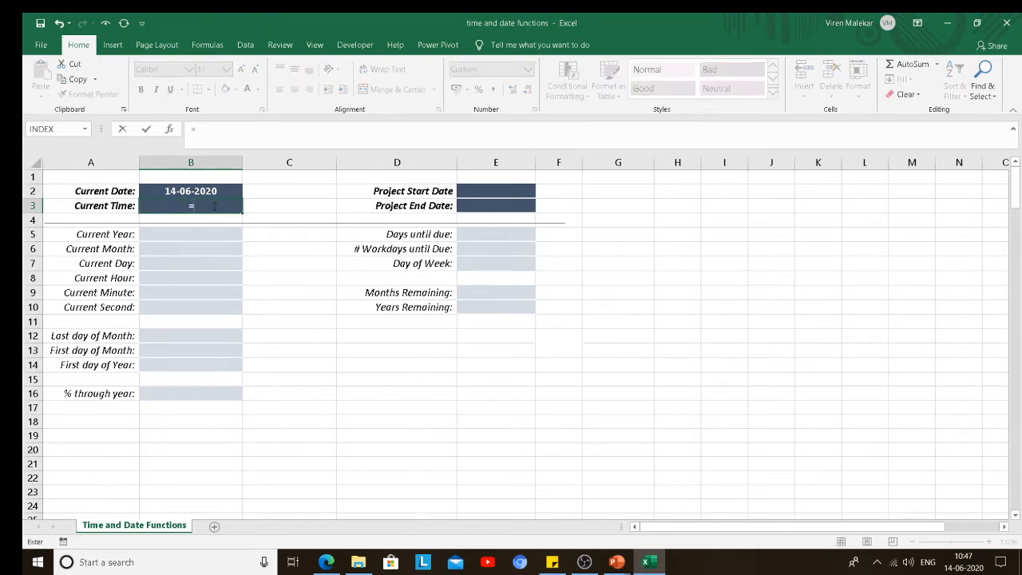
{"action": "type", "text": "now"}
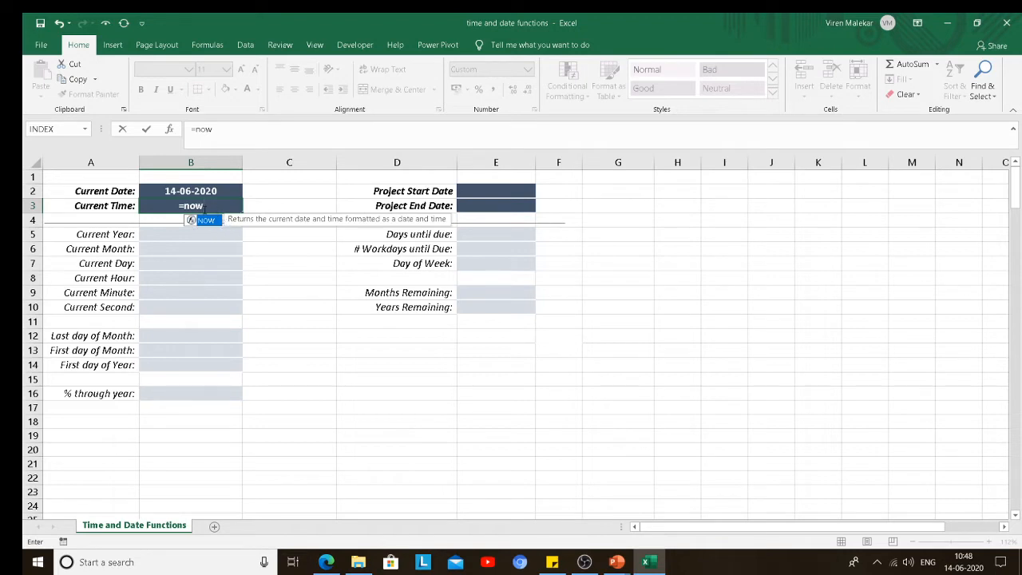
{"action": "type", "text": "()"}
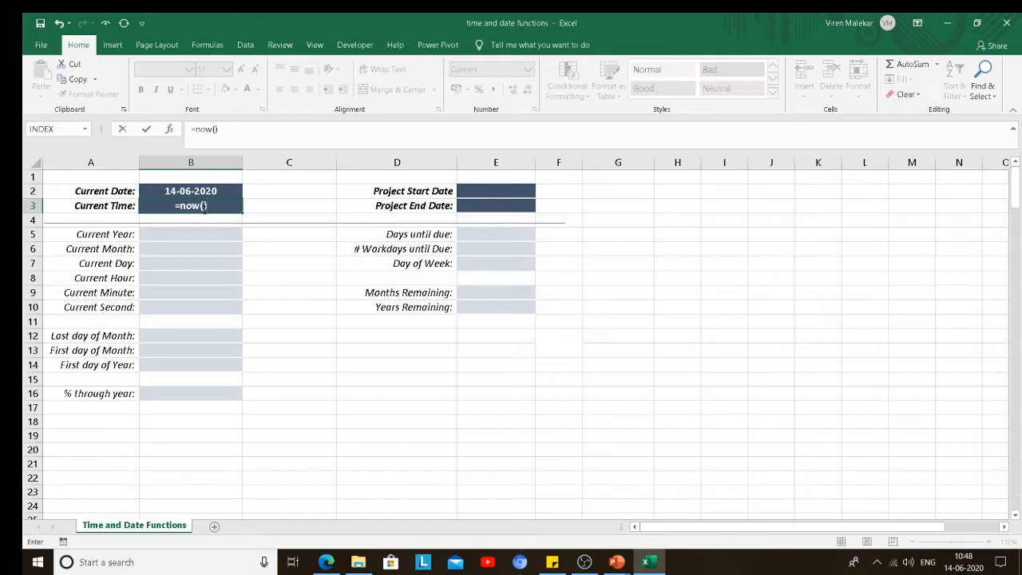
{"action": "key", "text": "Return"}
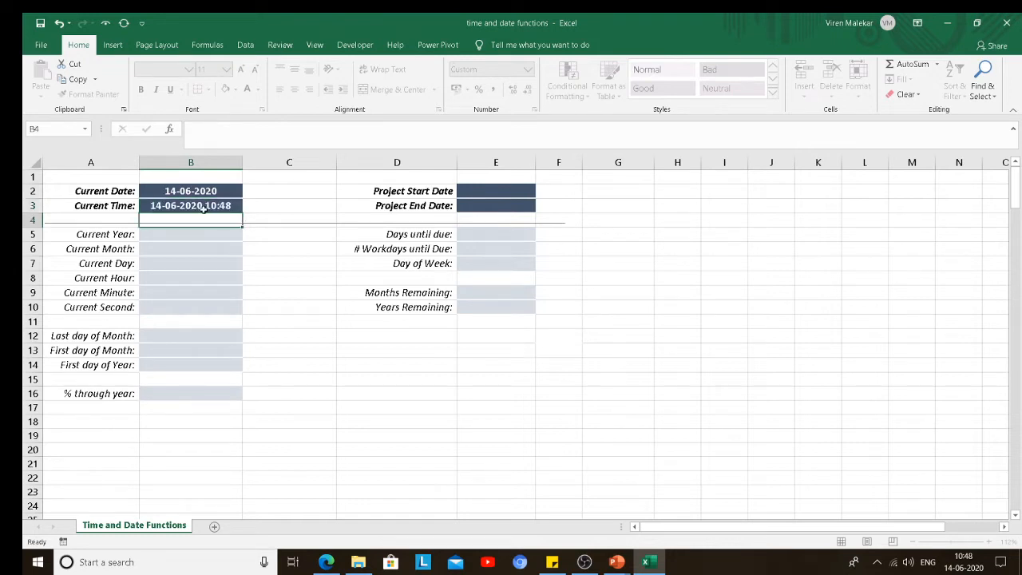
{"action": "left_click", "coordinate": [203, 206]}
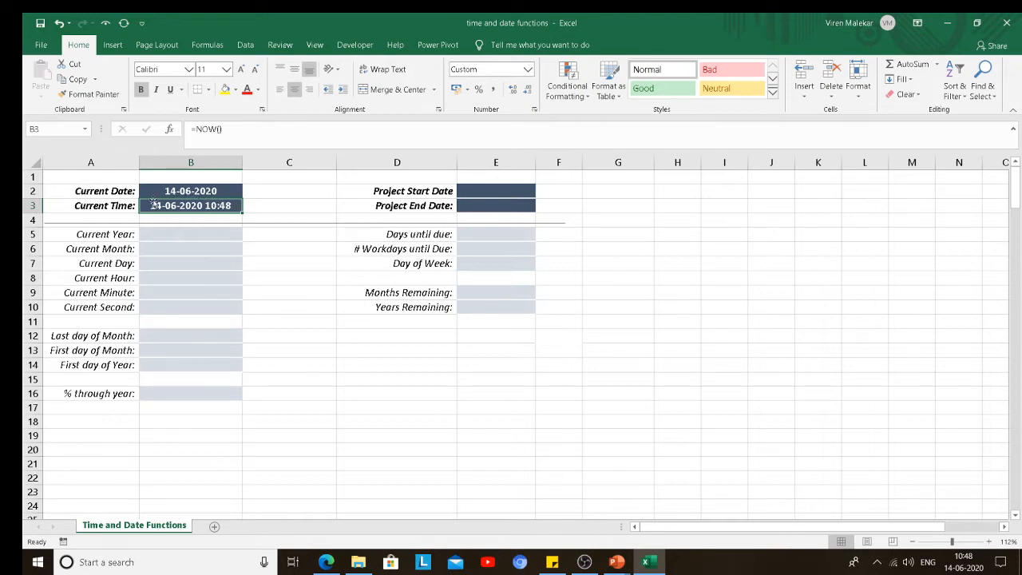
{"action": "left_click", "coordinate": [212, 191]}
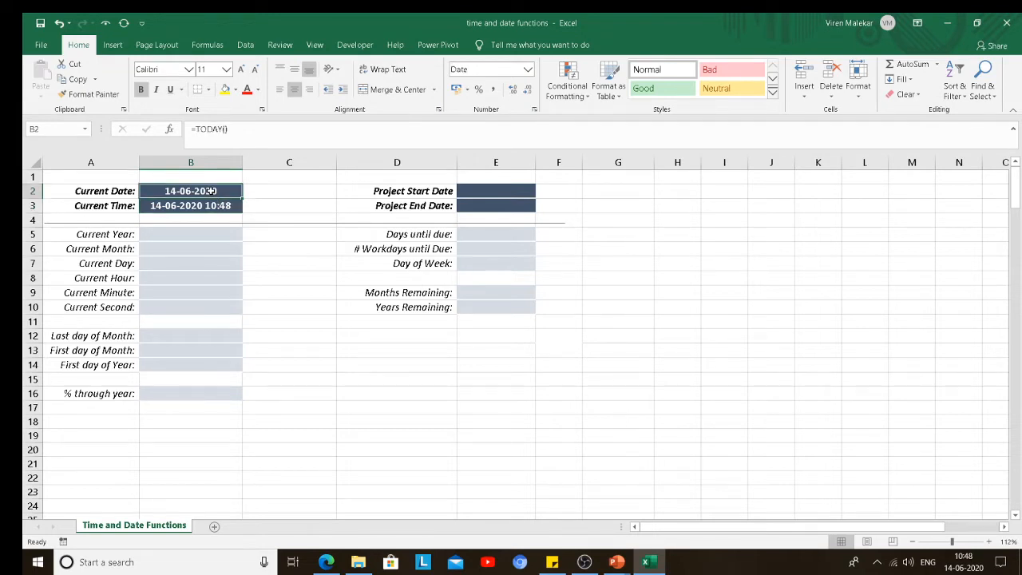
{"action": "key", "text": "Down"}
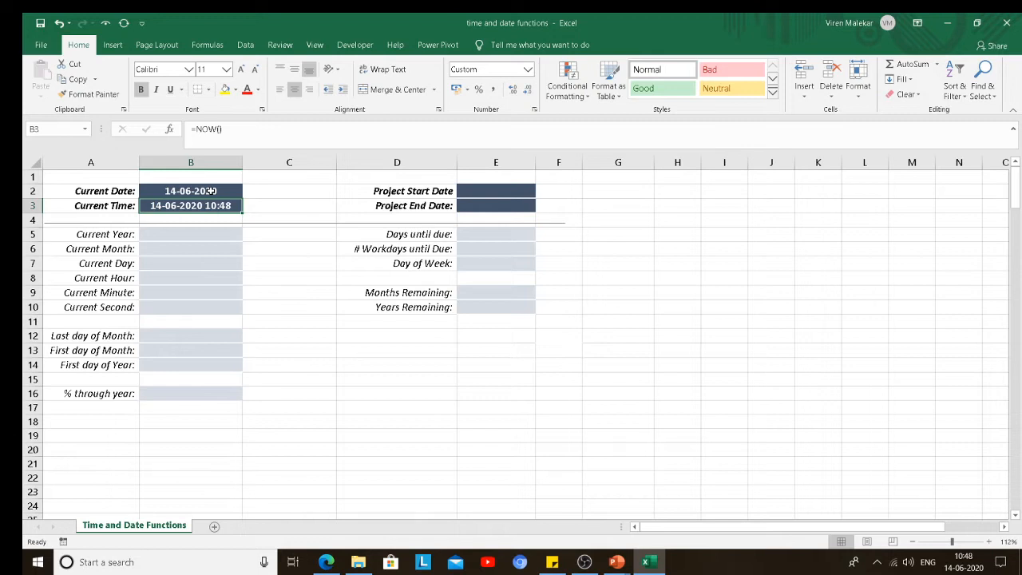
Calculate the Current Year in cell B5 from the current date with =YEAR(B2)
{"action": "left_click", "coordinate": [177, 236]}
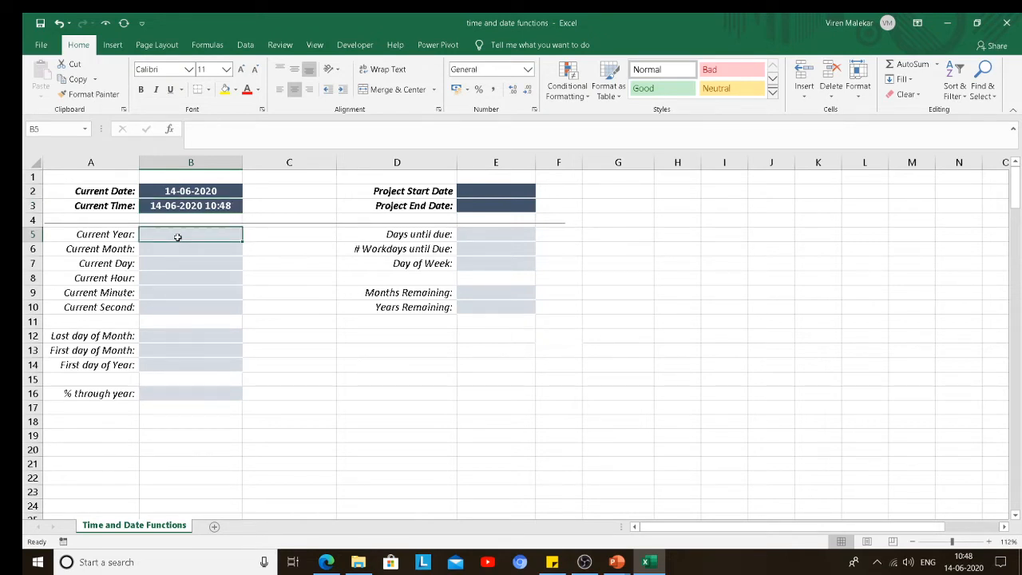
{"action": "type", "text": "=yeR"}
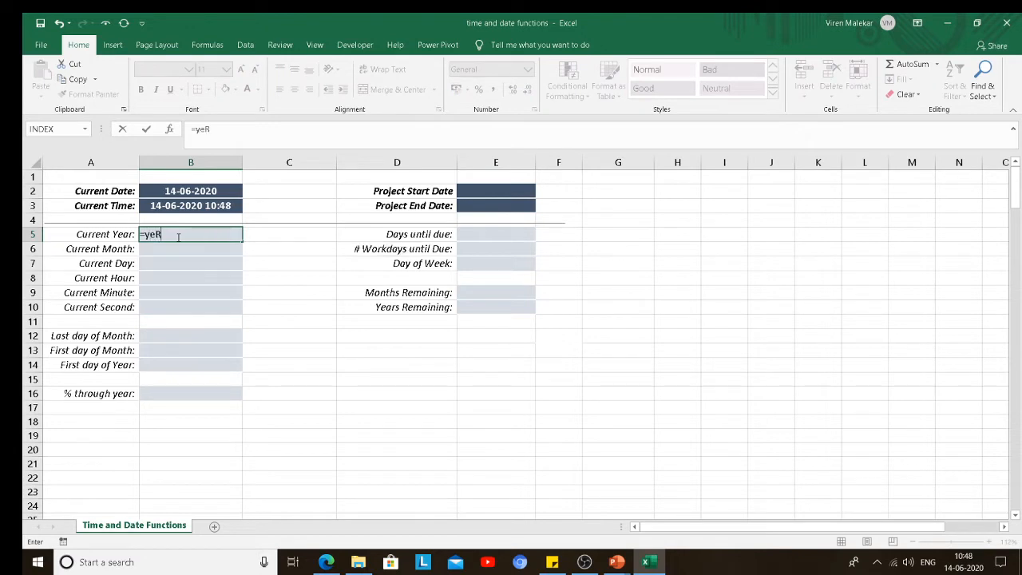
{"action": "key", "text": "BackSpace"}
{"action": "type", "text": "ar"}
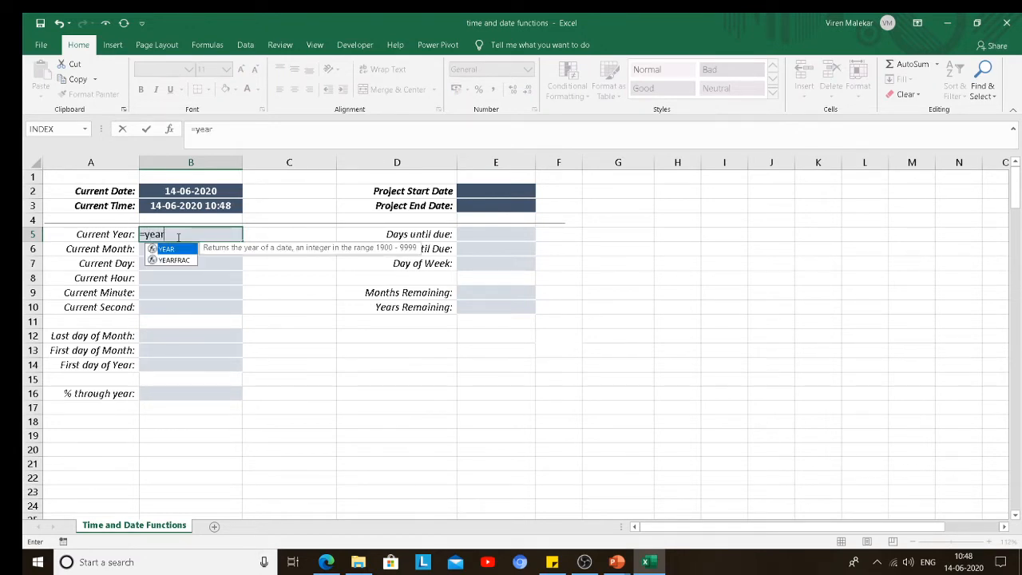
{"action": "double_click", "coordinate": [177, 249]}
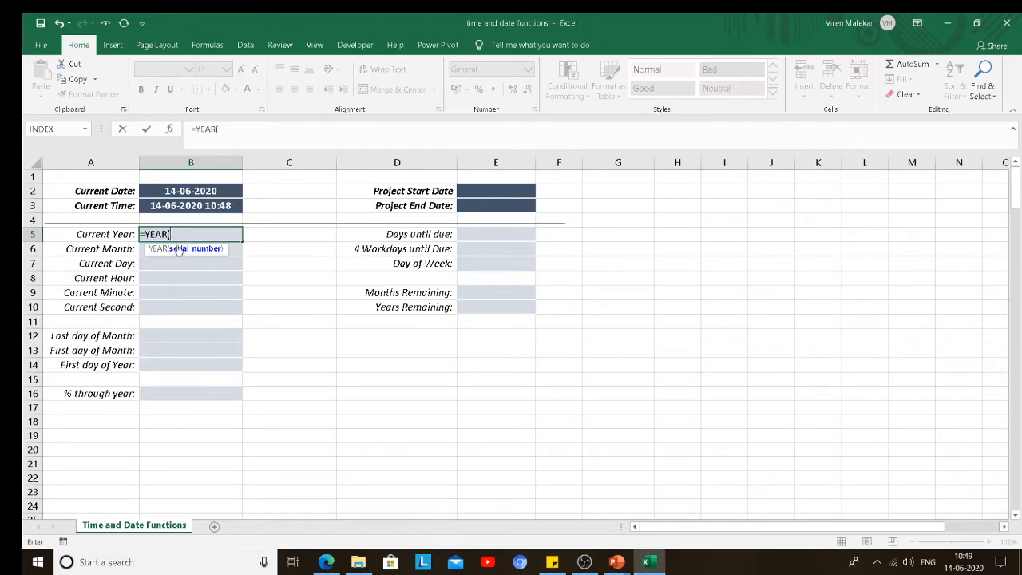
{"action": "left_click", "coordinate": [185, 190]}
{"action": "type", "text": ")"}
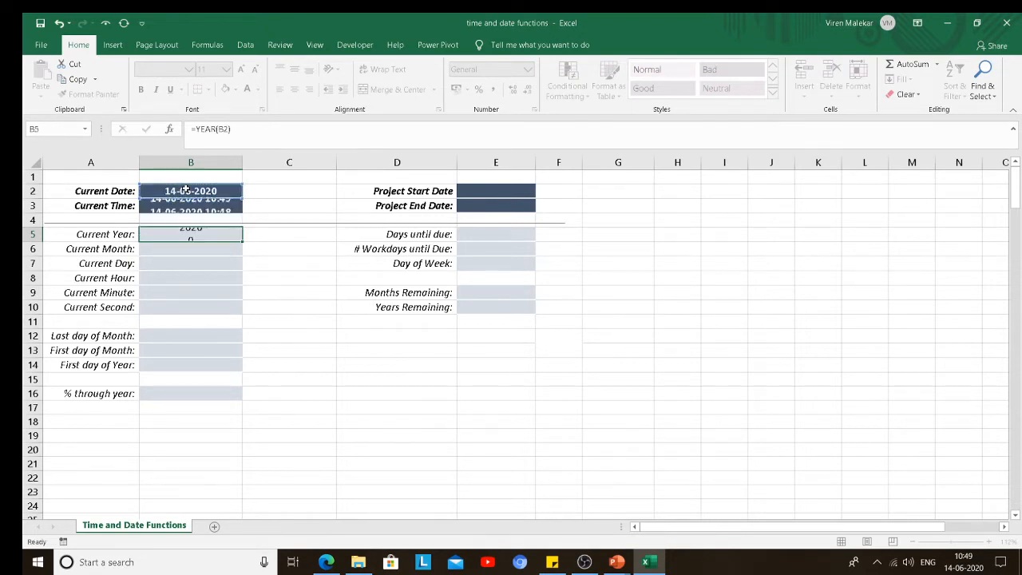
{"action": "key", "text": "Return"}
{"action": "key", "text": "Up"}
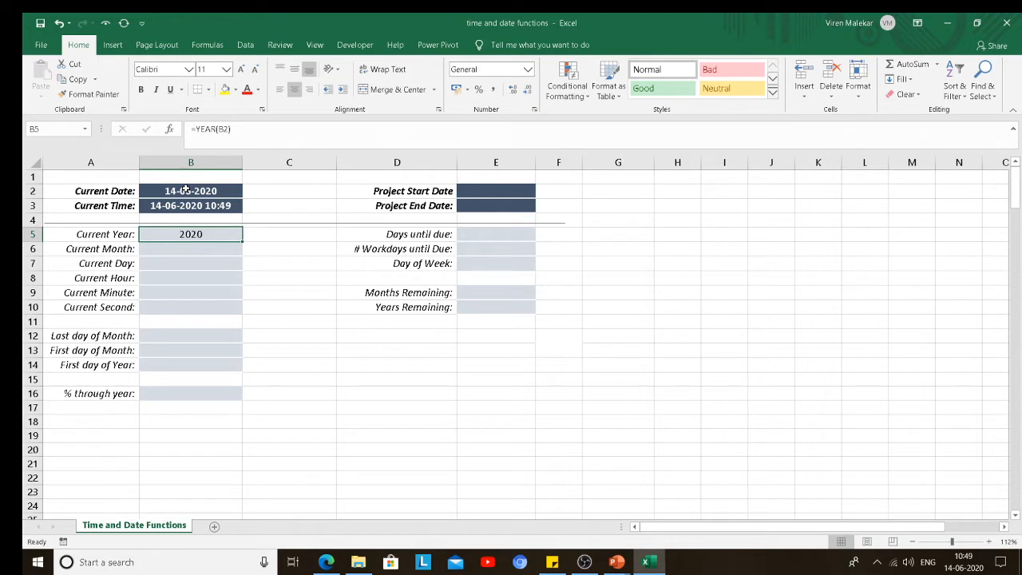
Calculate the Current Month in cell B6 from the current date with =MONTH(B2)
{"action": "key", "text": "Down"}
{"action": "type", "text": "=month"}
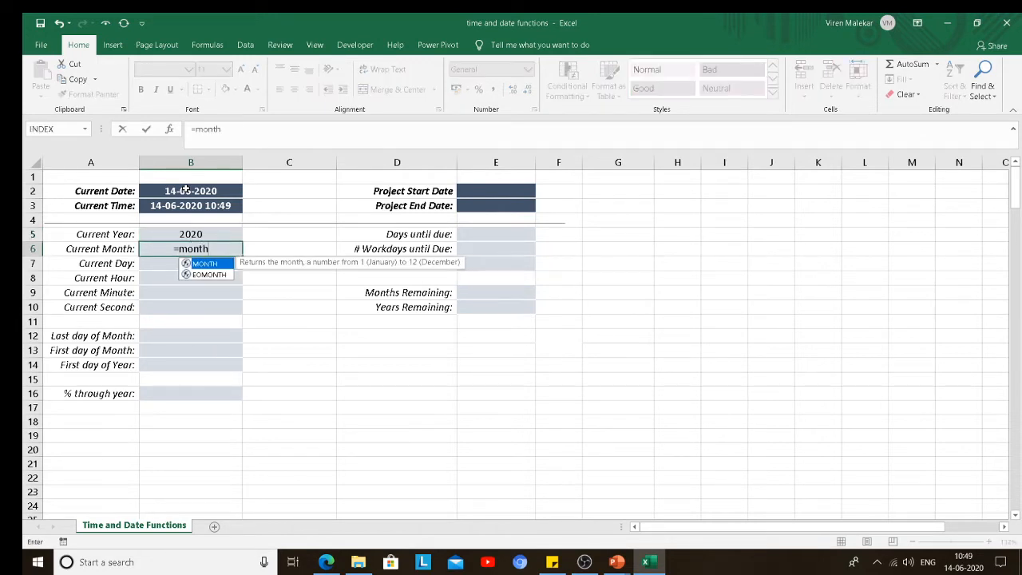
{"action": "double_click", "coordinate": [205, 265]}
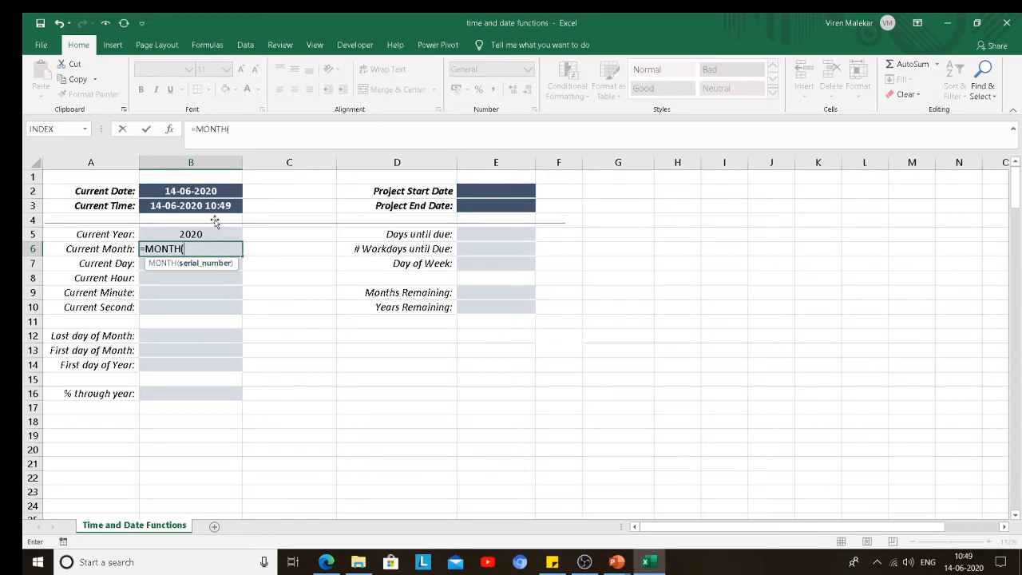
{"action": "left_click", "coordinate": [210, 192]}
{"action": "type", "text": ")"}
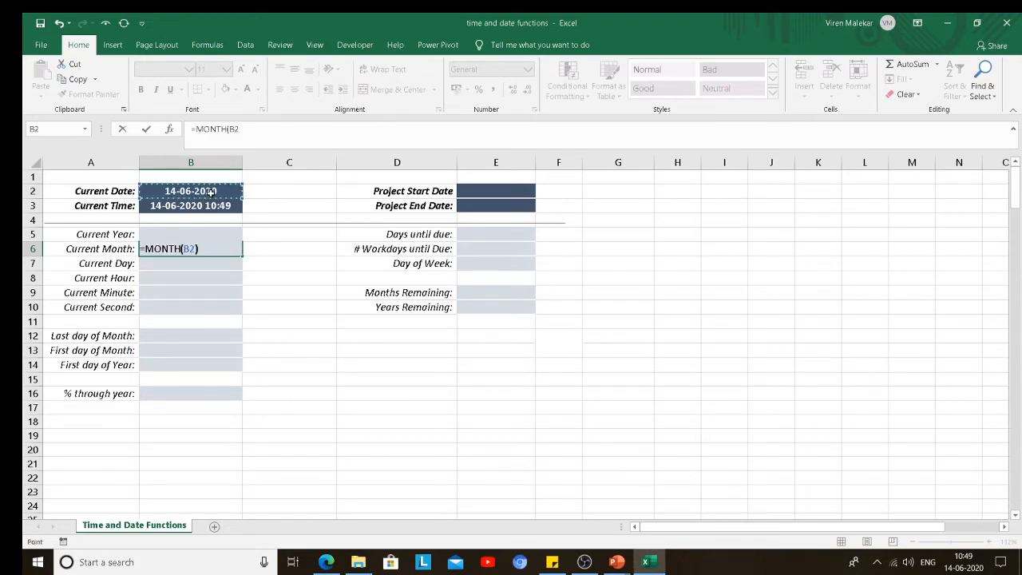
{"action": "key", "text": "Return"}
{"action": "key", "text": "Up"}
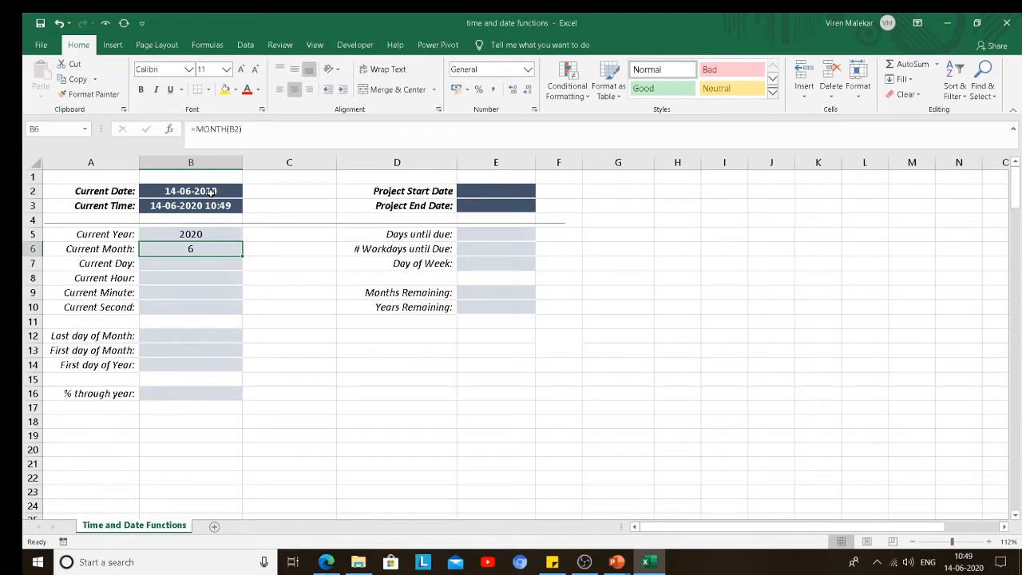
Calculate the Current Day in cell B7 from the current date with =DAY(B2)
{"action": "left_click", "coordinate": [180, 263]}
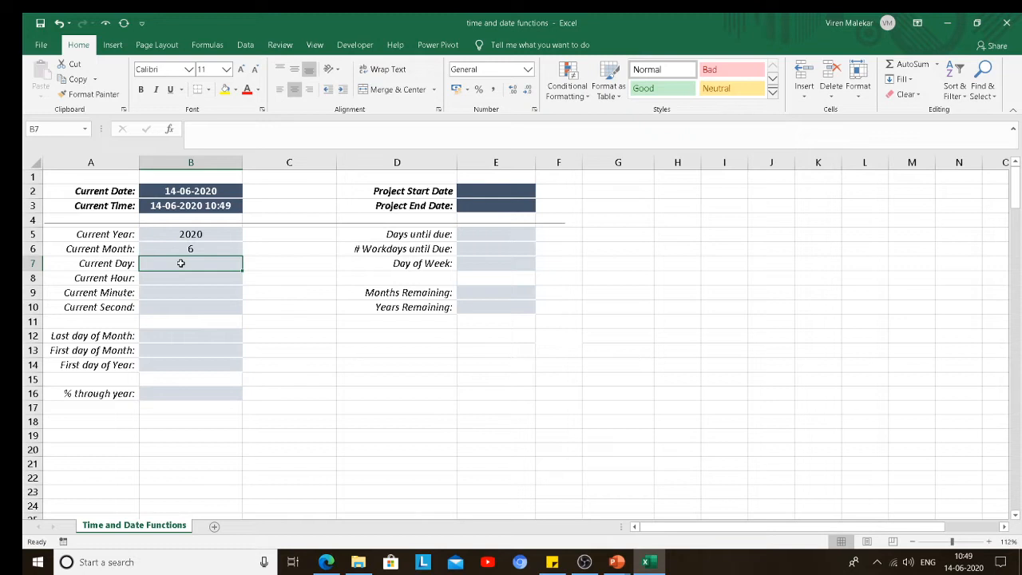
{"action": "type", "text": "=day"}
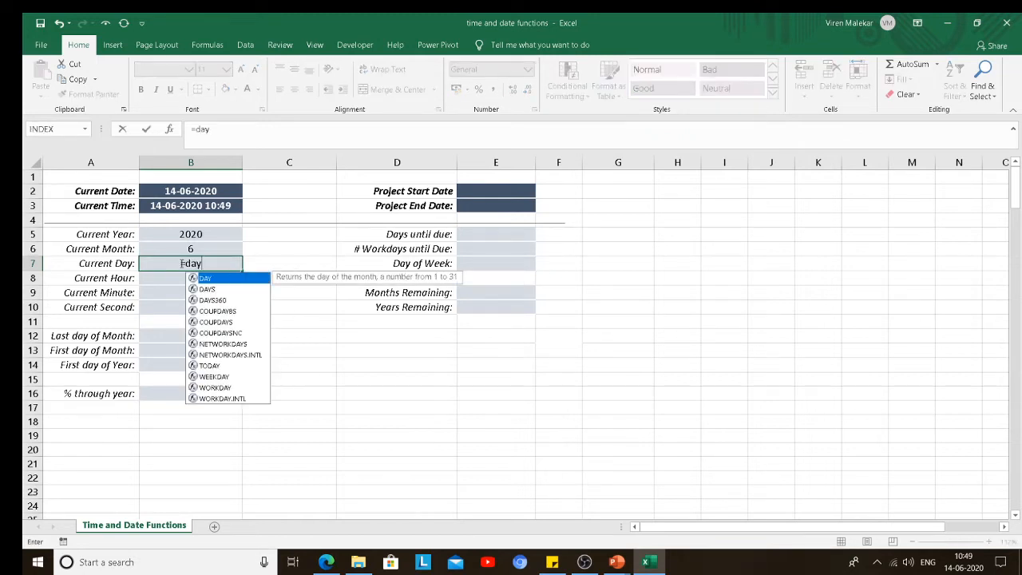
{"action": "double_click", "coordinate": [206, 279]}
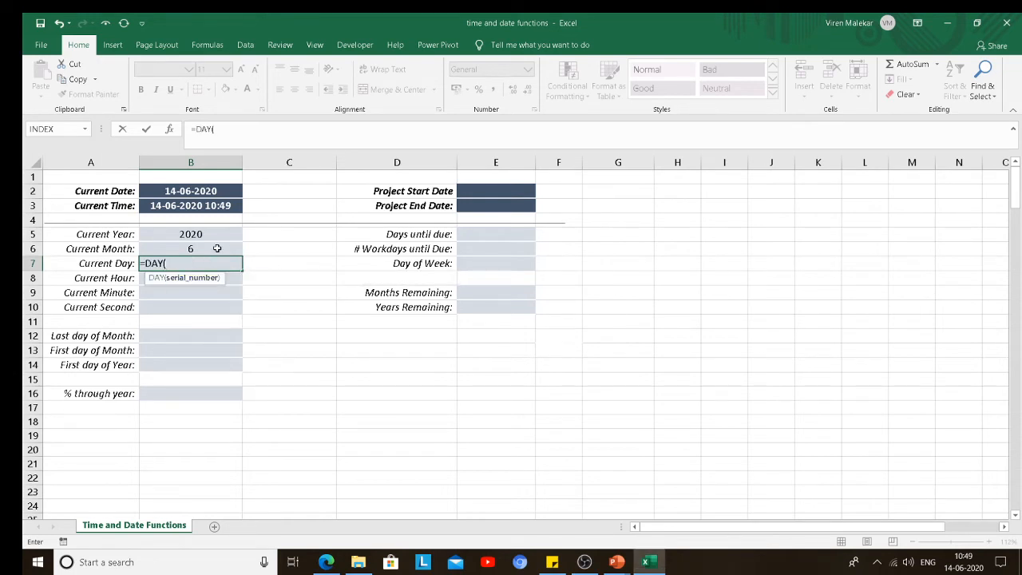
{"action": "left_click", "coordinate": [209, 191]}
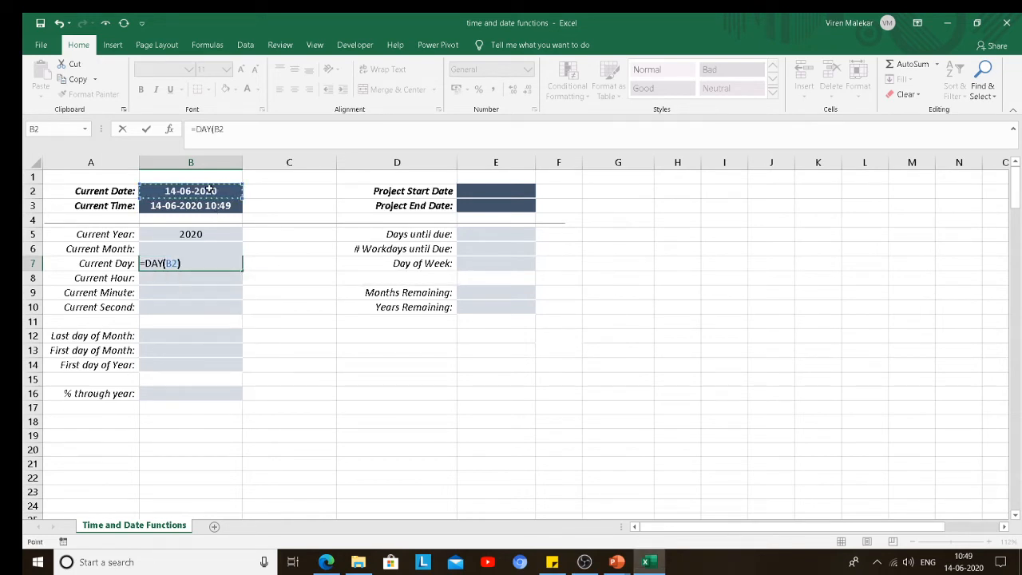
{"action": "type", "text": ")"}
{"action": "key", "text": "Return"}
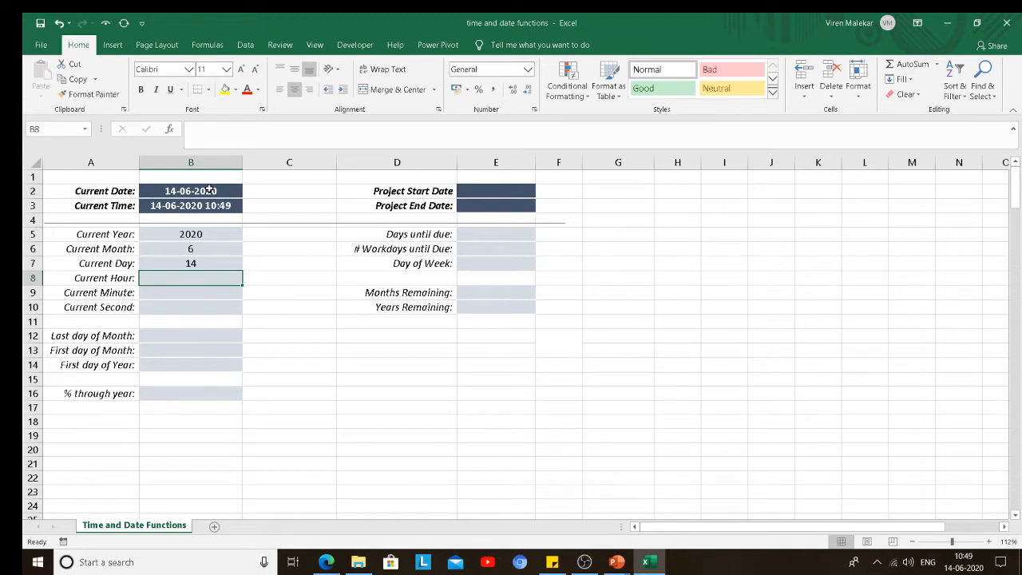
{"action": "key", "text": "Up"}
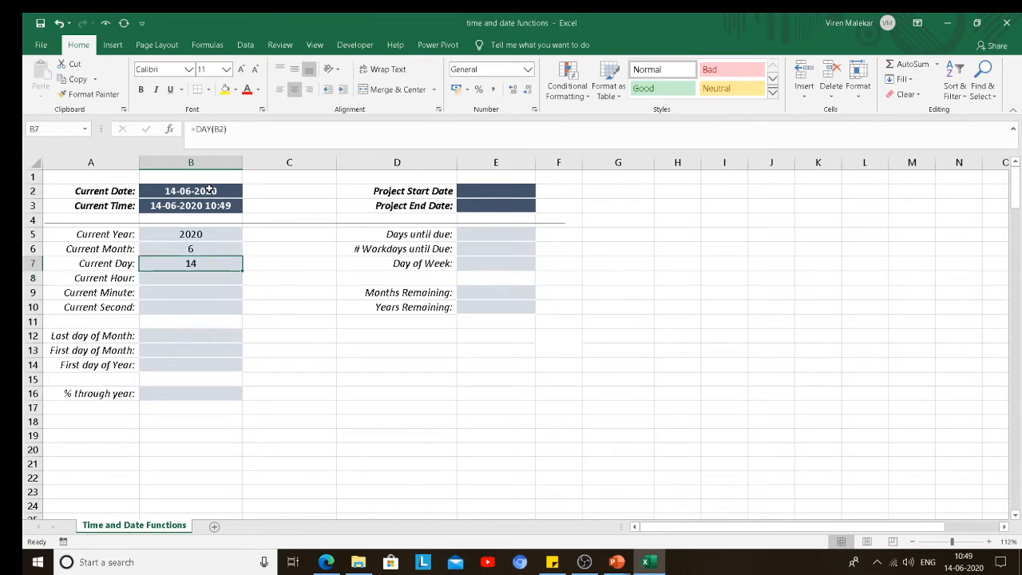
Calculate the Current Hour in cell B8 from the current time with =HOUR(B3)
{"action": "key", "text": "Down"}
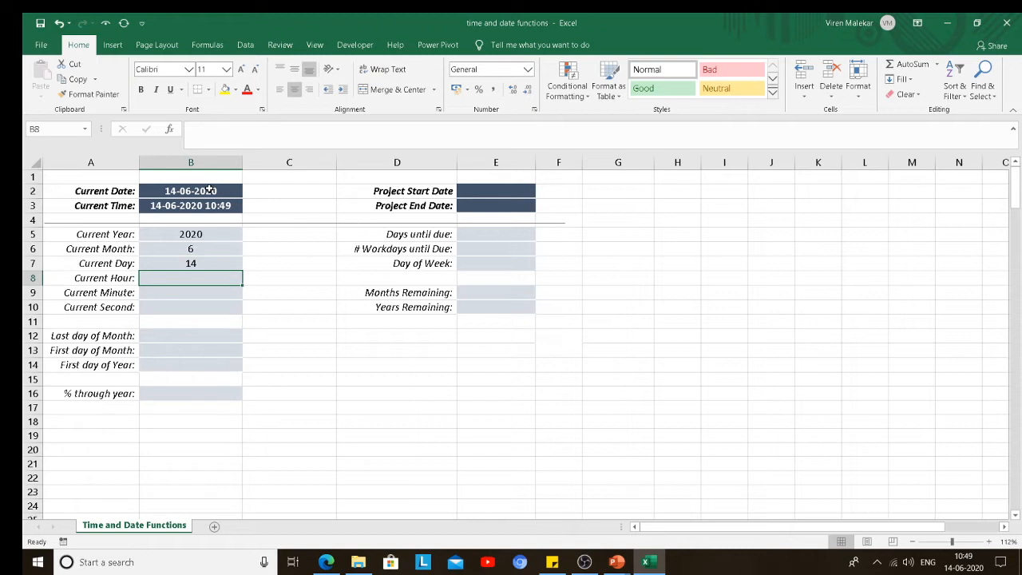
{"action": "type", "text": "=hour"}
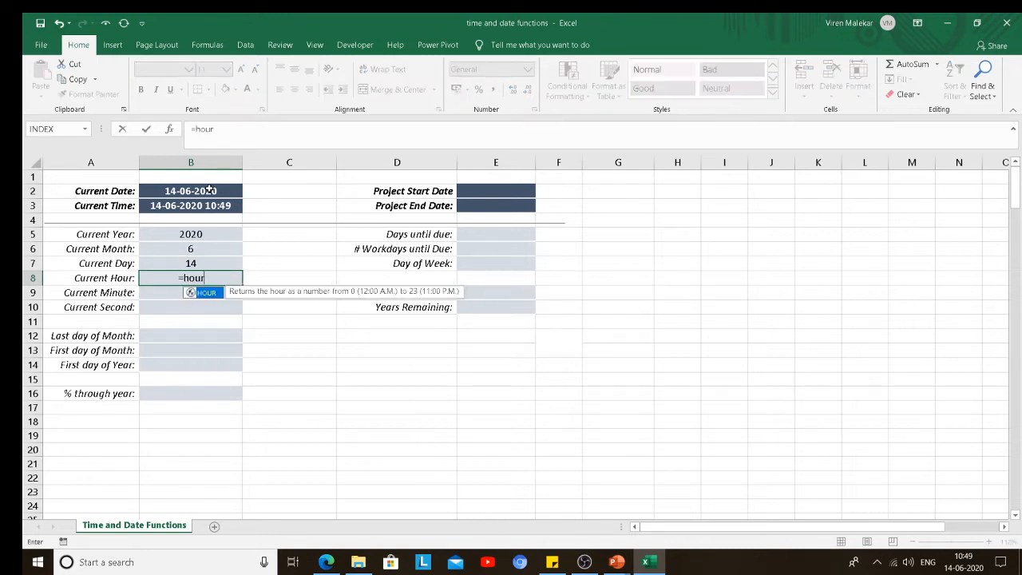
{"action": "double_click", "coordinate": [206, 293]}
{"action": "left_click", "coordinate": [230, 206]}
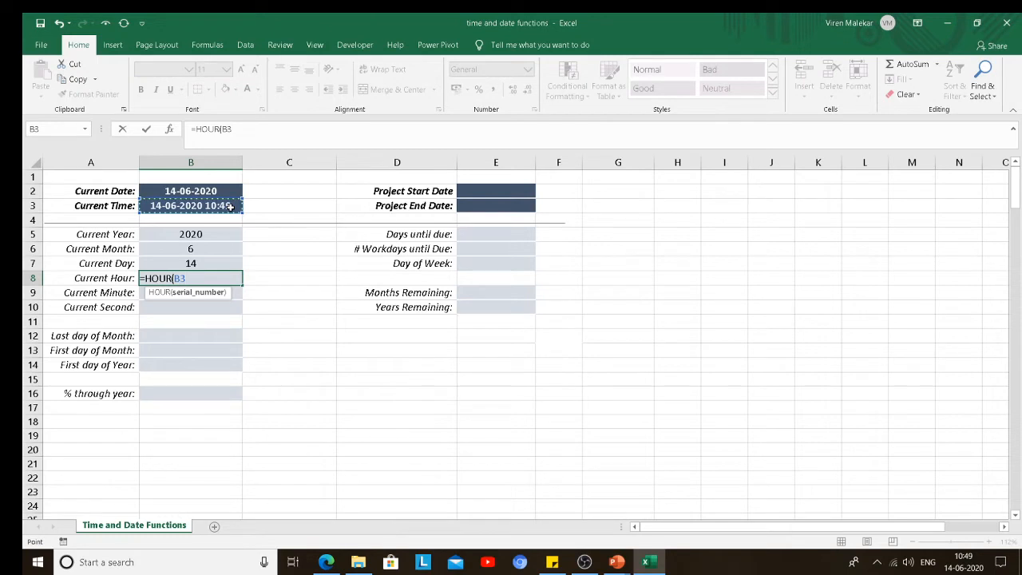
{"action": "type", "text": ")"}
{"action": "key", "text": "Return"}
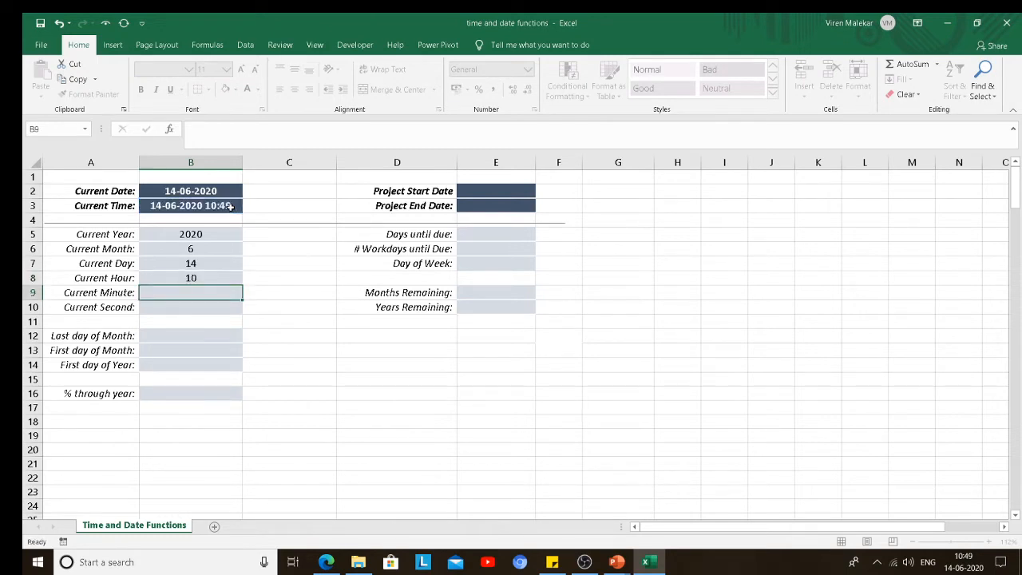
{"action": "key", "text": "Up"}
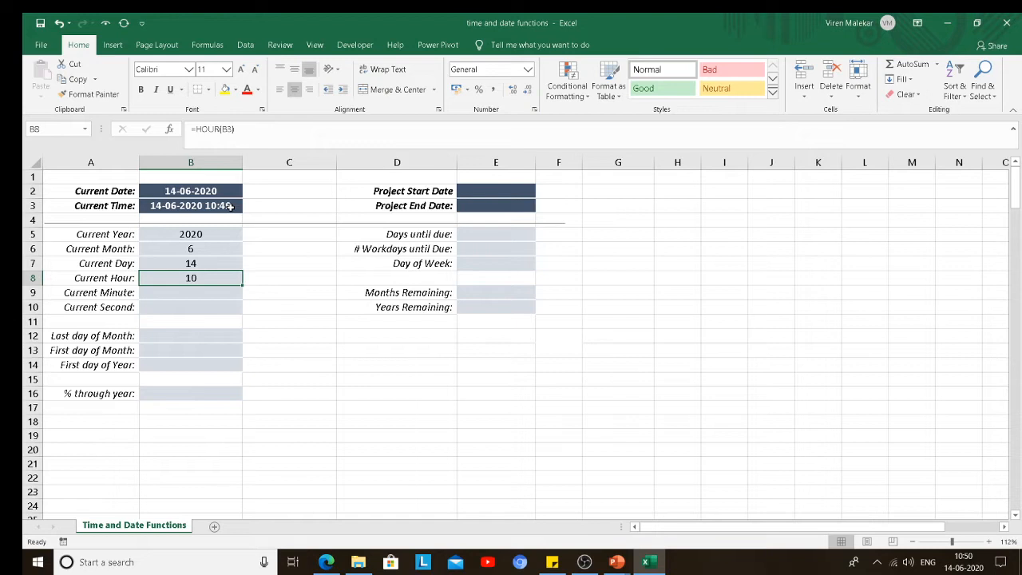
Calculate the Current Minute in cell B9 from the current time with =MINUTE(B3)
{"action": "key", "text": "Down"}
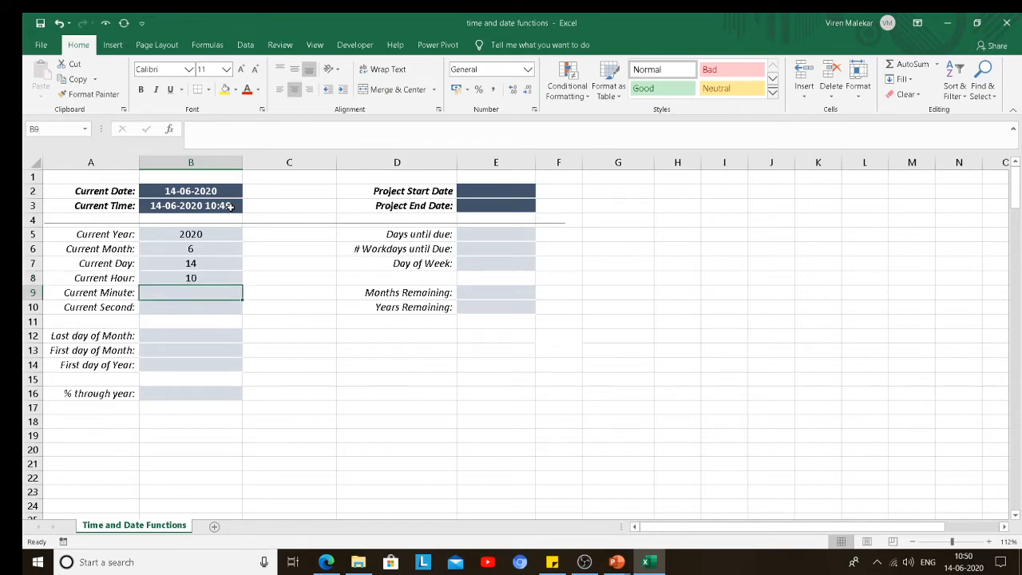
{"action": "type", "text": "=minute"}
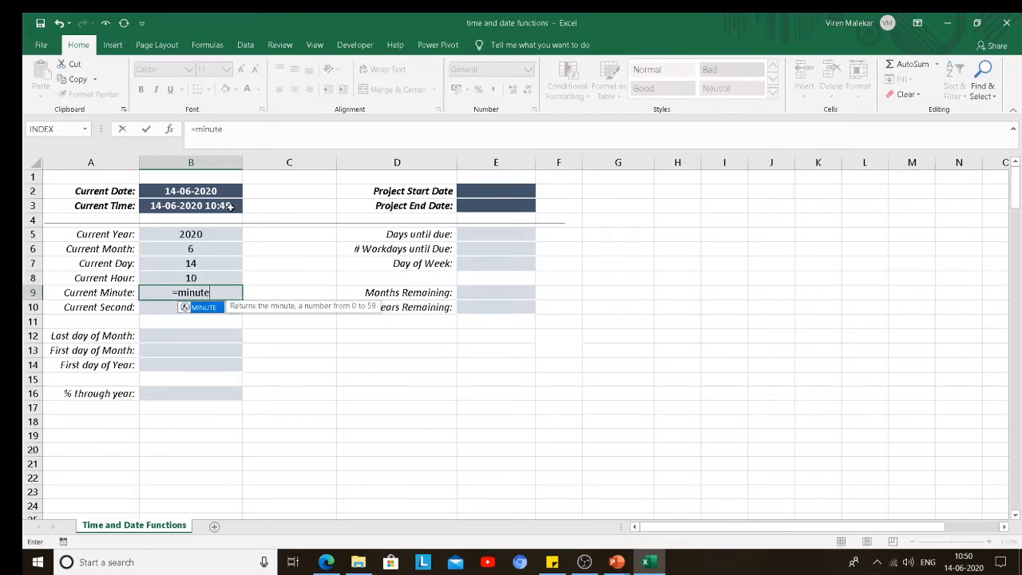
{"action": "double_click", "coordinate": [212, 308]}
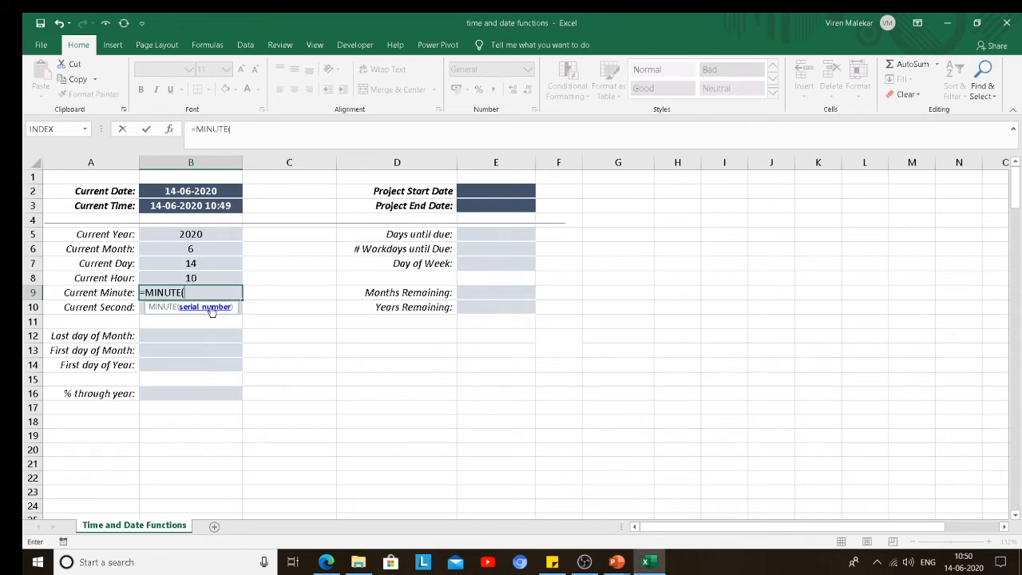
{"action": "left_click", "coordinate": [209, 206]}
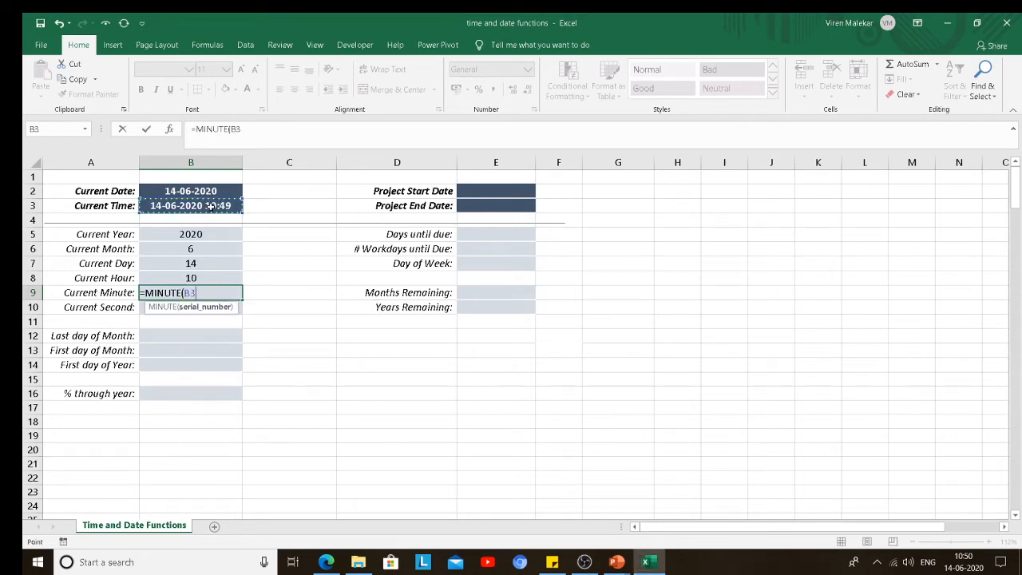
{"action": "key", "text": "Return"}
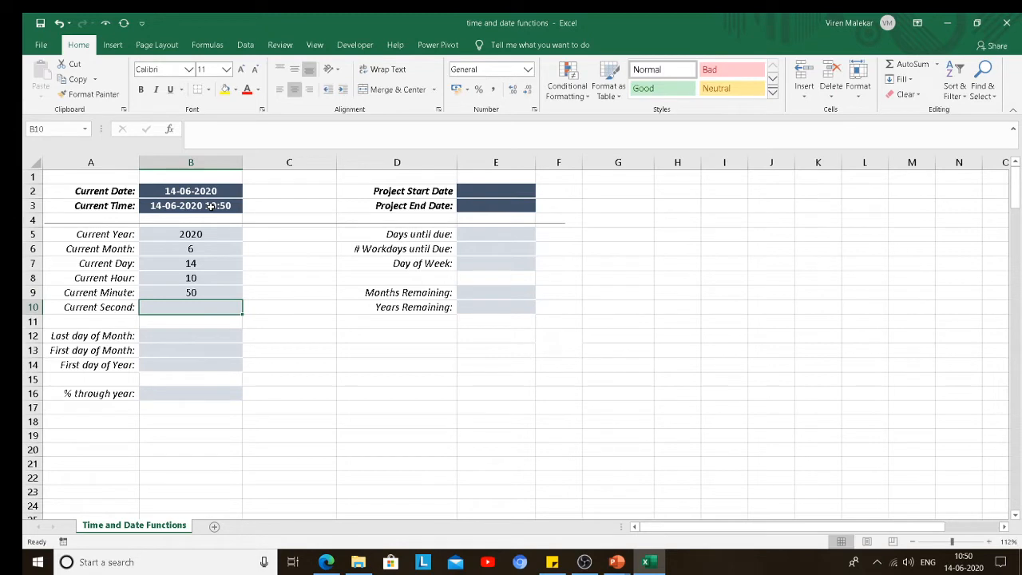
Calculate the Current Second in cell B10 from the current time with =SECOND(B3)
{"action": "type", "text": "="}
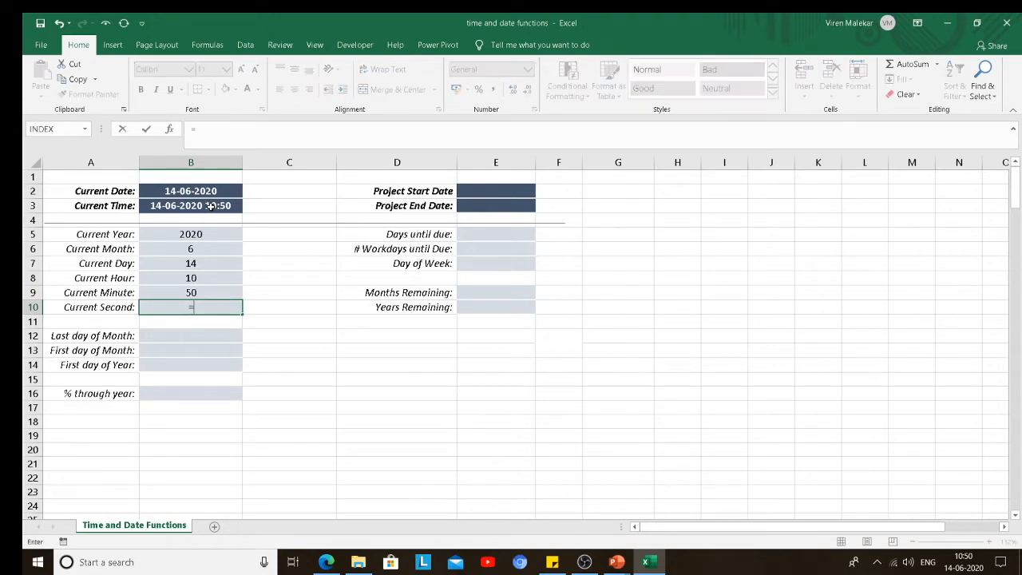
{"action": "type", "text": "second"}
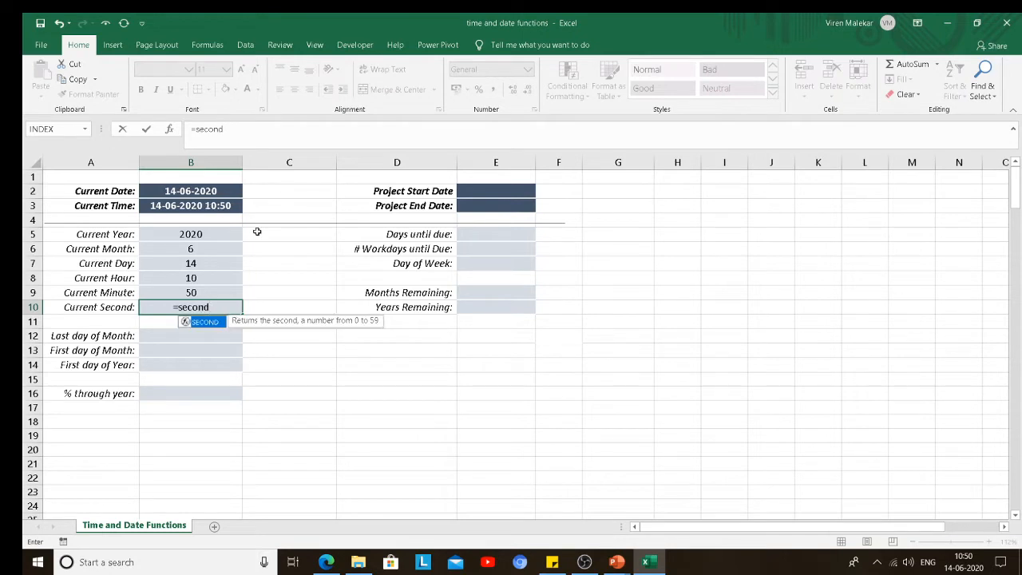
{"action": "double_click", "coordinate": [212, 323]}
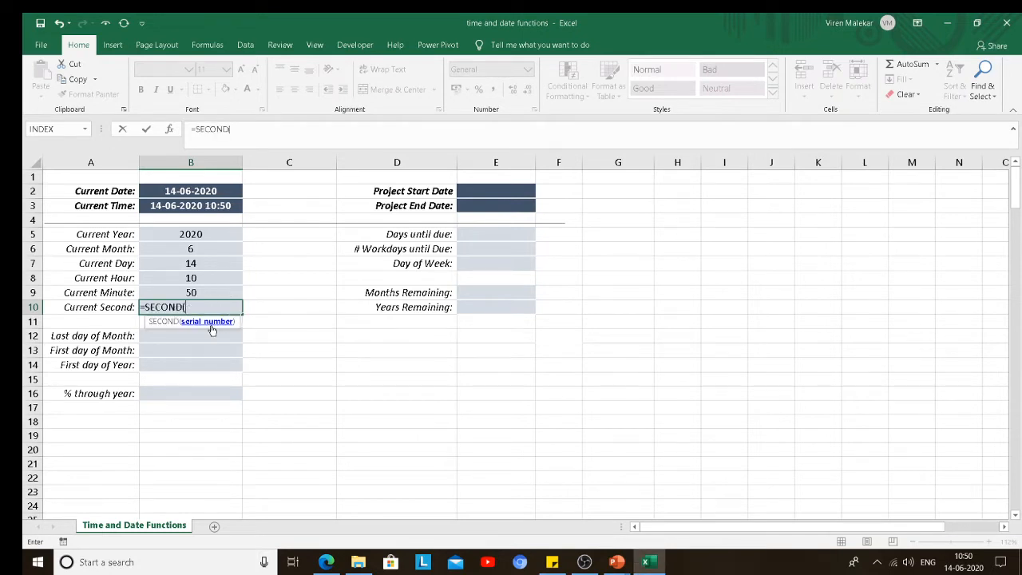
{"action": "left_click", "coordinate": [220, 206]}
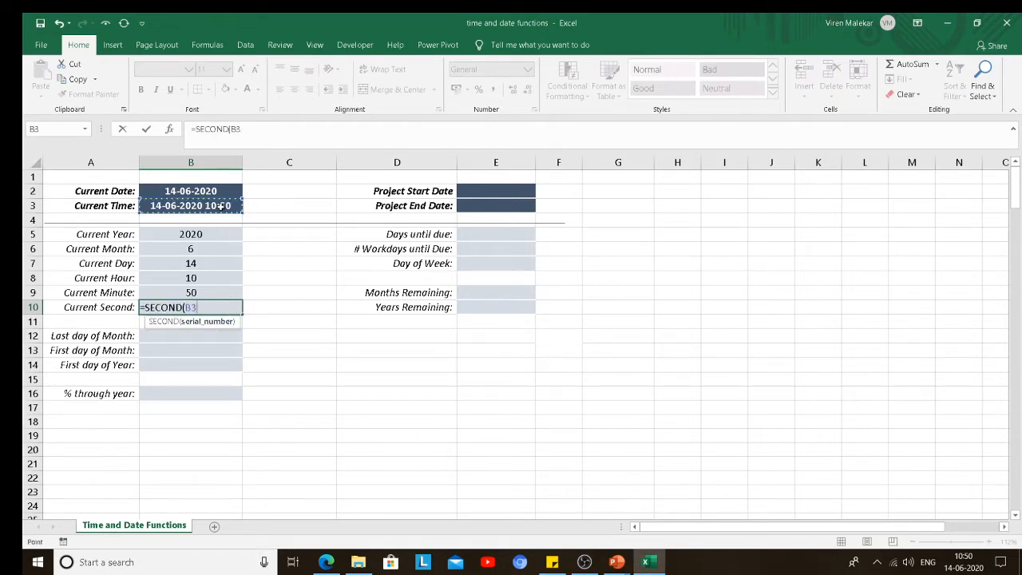
{"action": "type", "text": ")"}
{"action": "key", "text": "Return"}
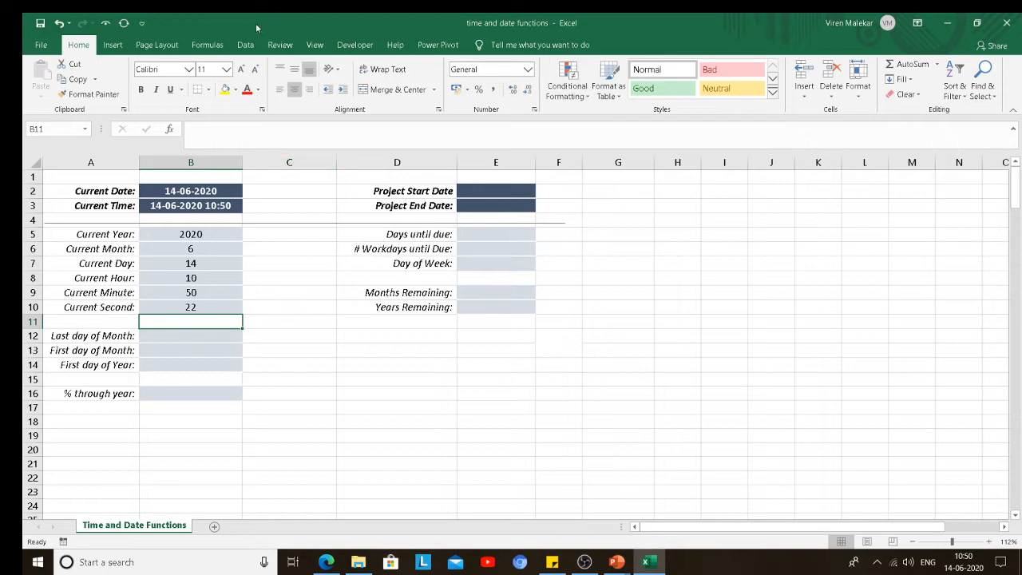
Recalculate the workbook several times to refresh the current time and its seconds value
{"action": "left_click", "coordinate": [206, 46]}
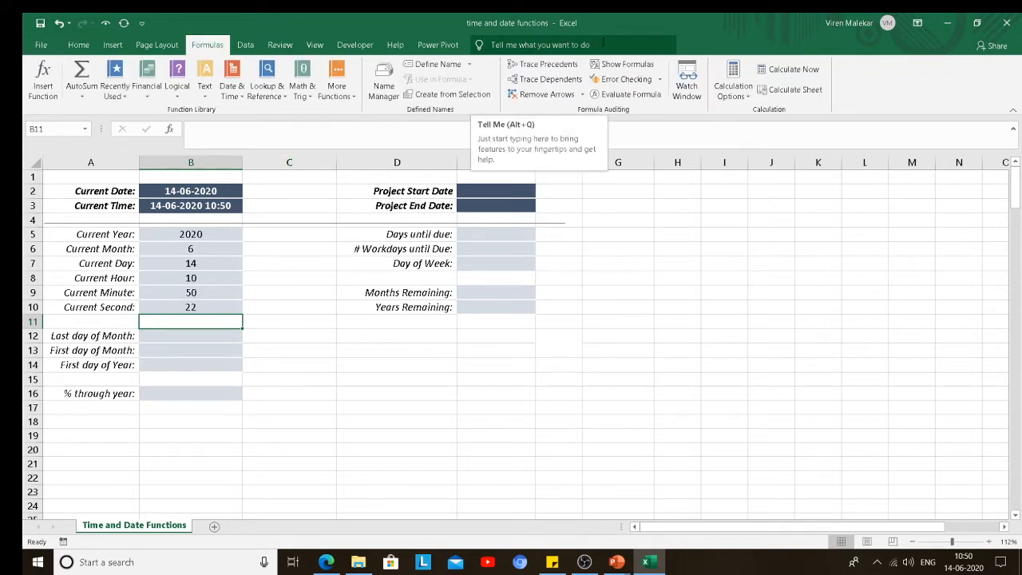
{"action": "left_click", "coordinate": [783, 70]}
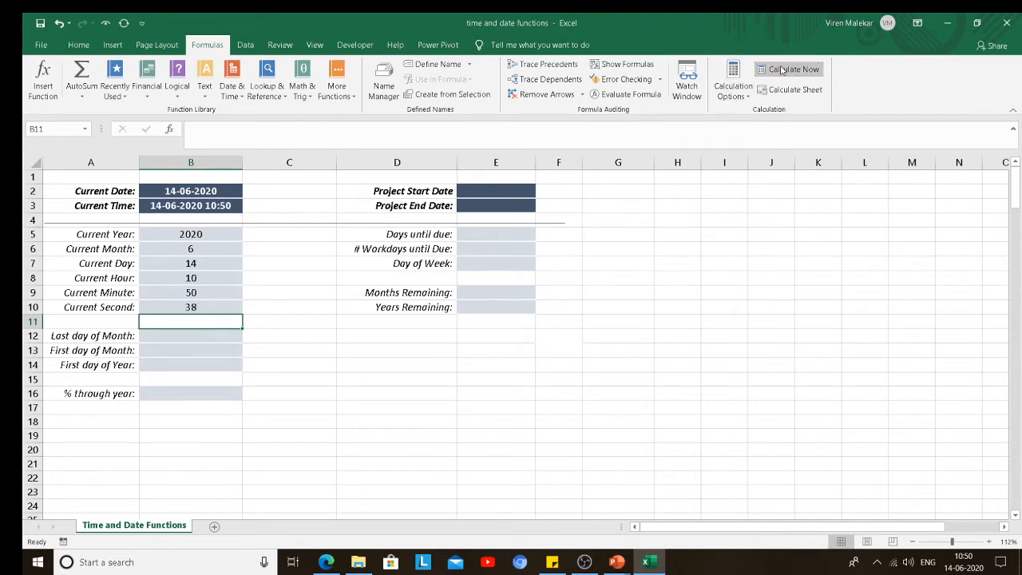
{"action": "left_click", "coordinate": [783, 70]}
{"action": "left_click", "coordinate": [783, 70]}
{"action": "left_click", "coordinate": [782, 69]}
{"action": "left_click", "coordinate": [783, 69]}
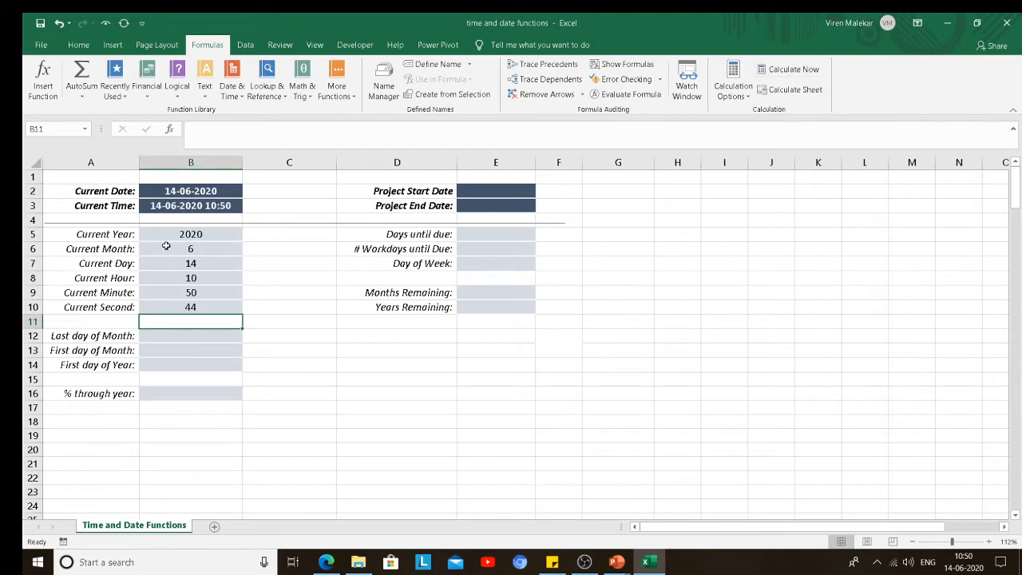
Calculate the Last day of Month in cell B12 from the current date with =EOMONTH(B2,0)
{"action": "left_click", "coordinate": [170, 336]}
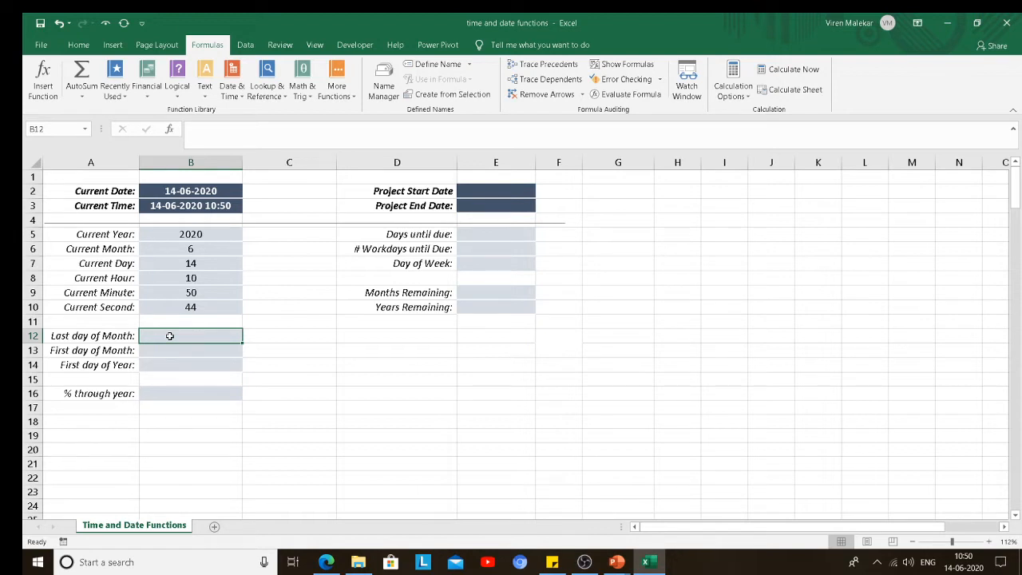
{"action": "type", "text": "="}
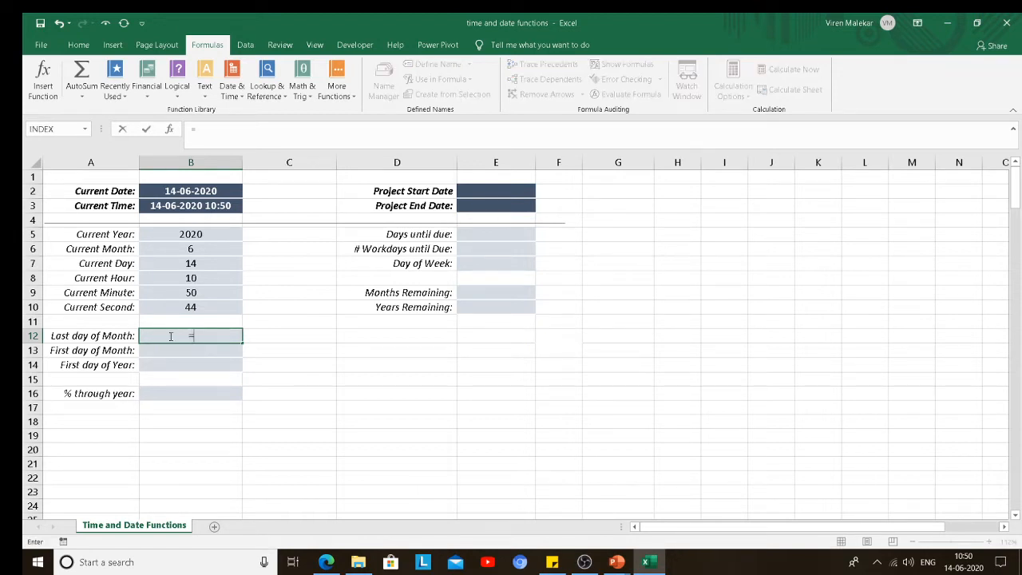
{"action": "type", "text": "eo"}
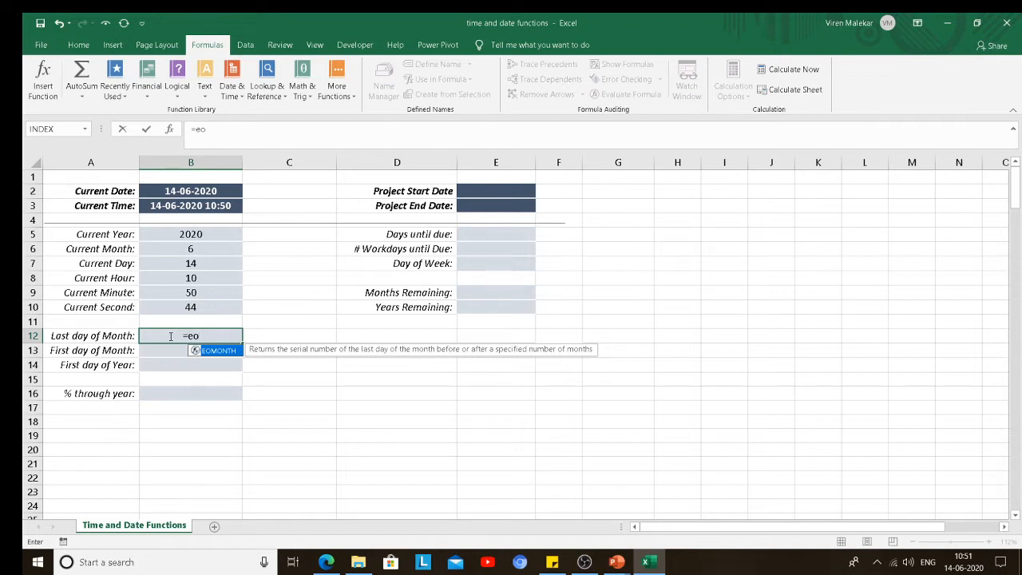
{"action": "double_click", "coordinate": [211, 353]}
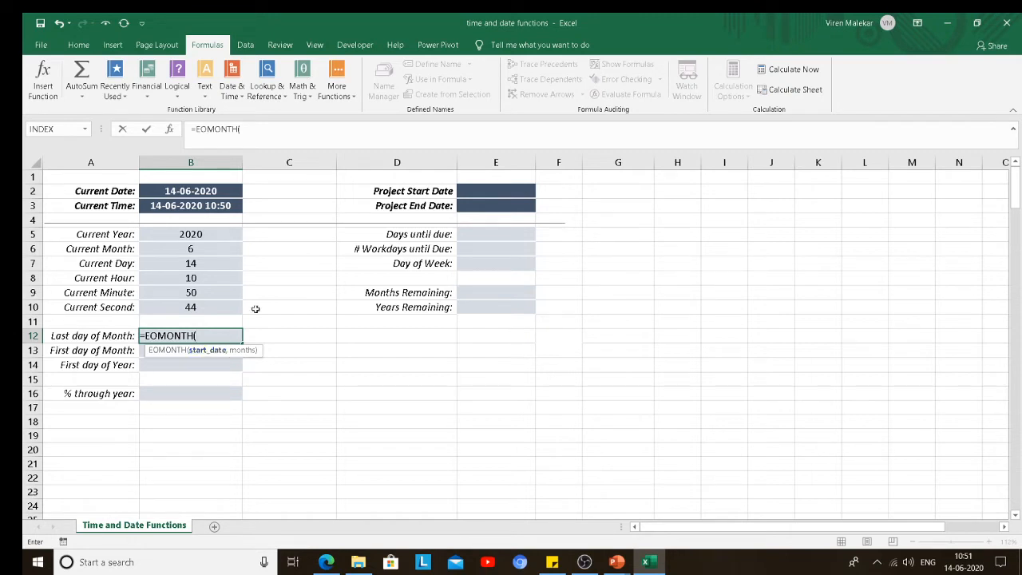
{"action": "left_click", "coordinate": [208, 191]}
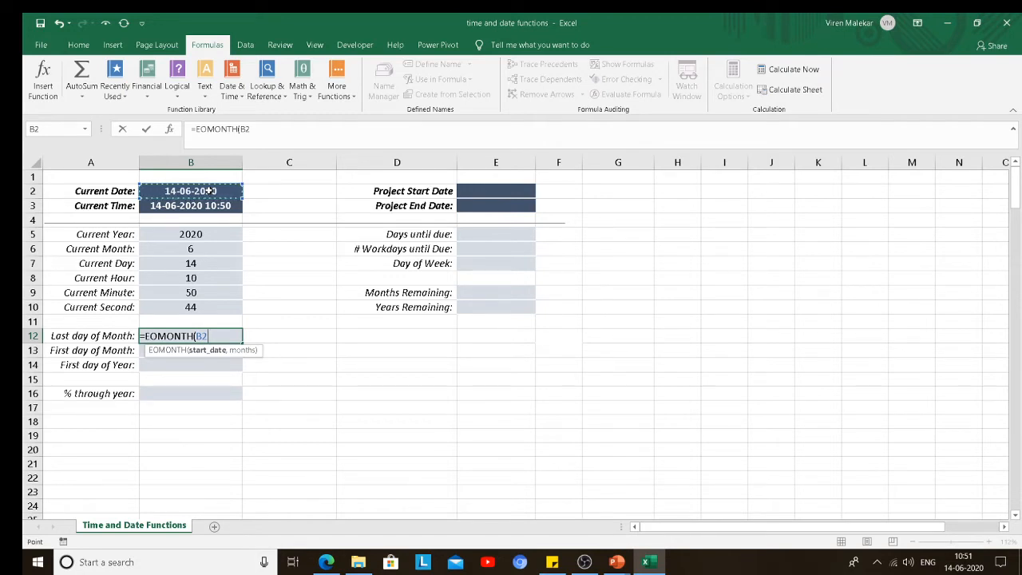
{"action": "type", "text": ",0"}
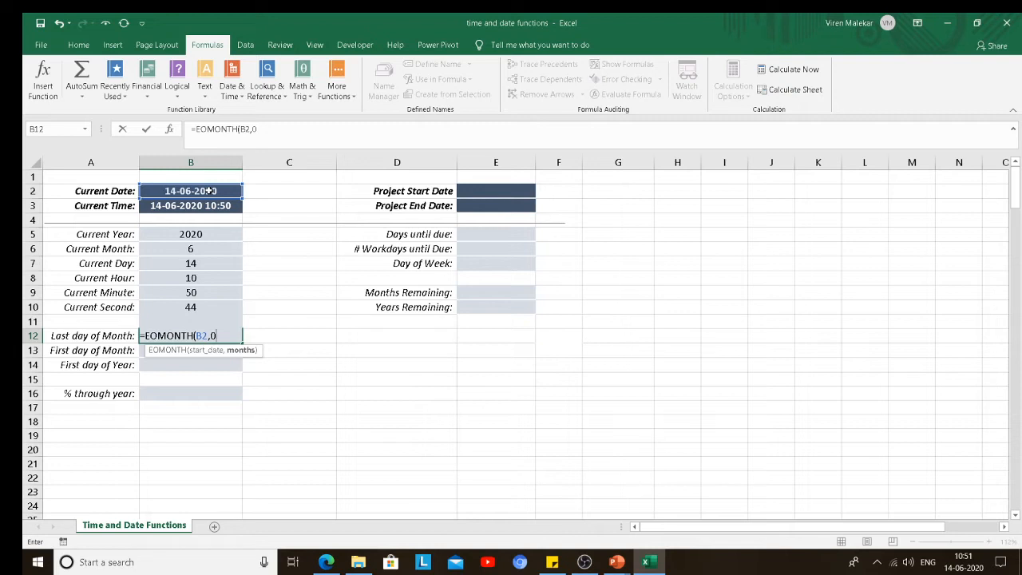
{"action": "type", "text": ")"}
{"action": "key", "text": "Return"}
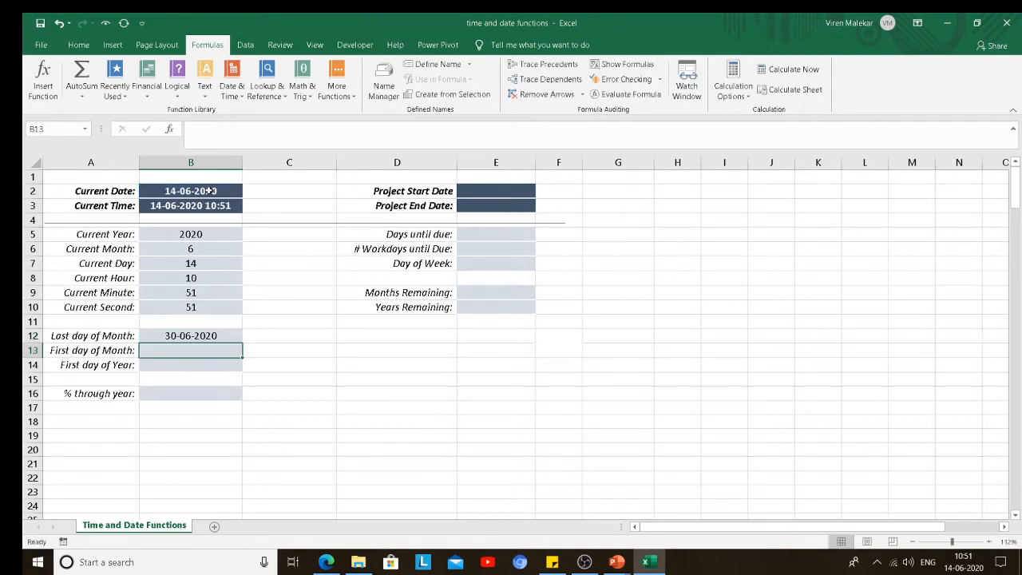
{"action": "key", "text": "Up"}
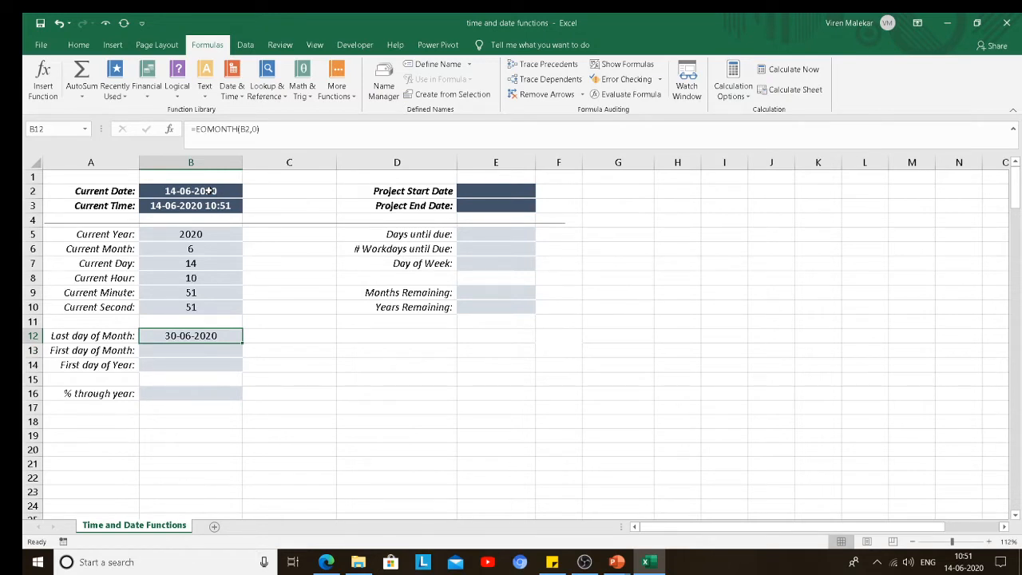
Calculate the First day of Month in cell B13 from the current date with =EOMONTH(B2,-1)+1
{"action": "key", "text": "Down"}
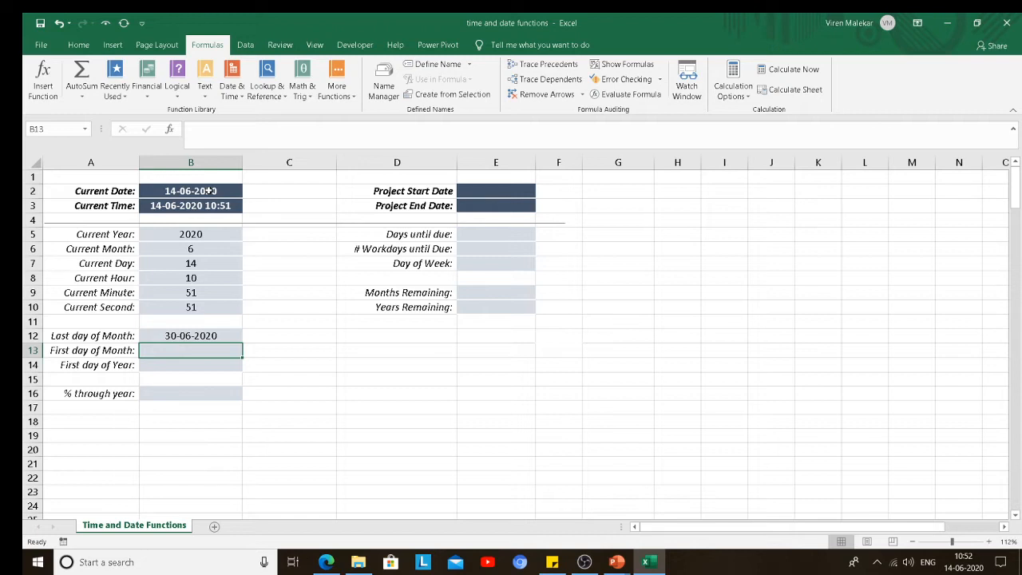
{"action": "type", "text": "="}
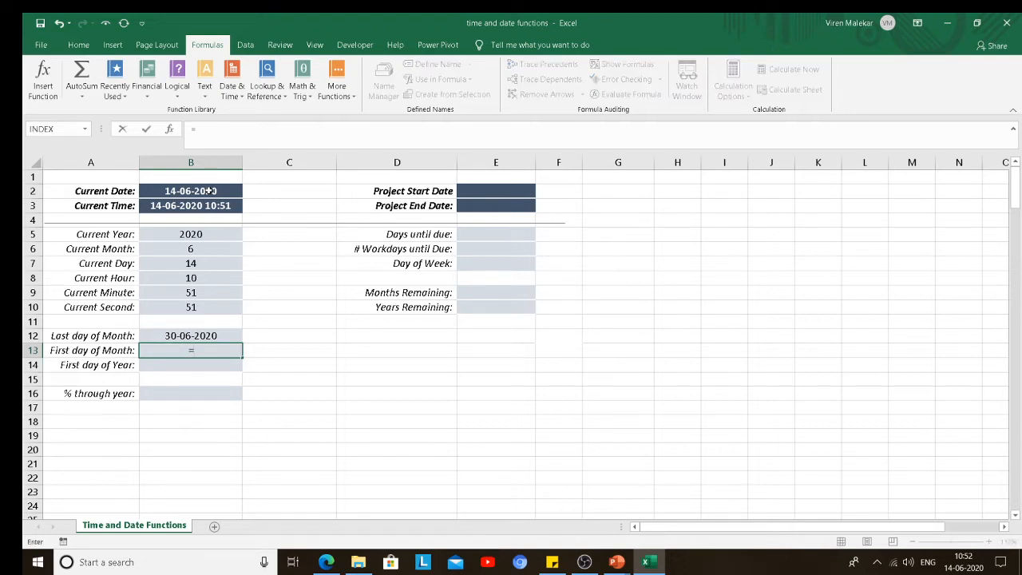
{"action": "type", "text": "eo"}
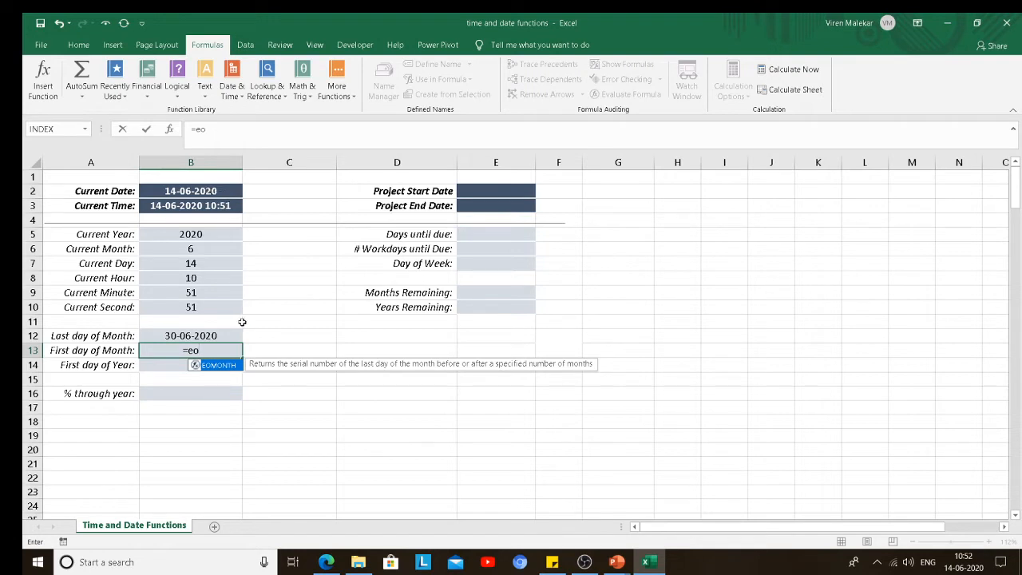
{"action": "double_click", "coordinate": [217, 366]}
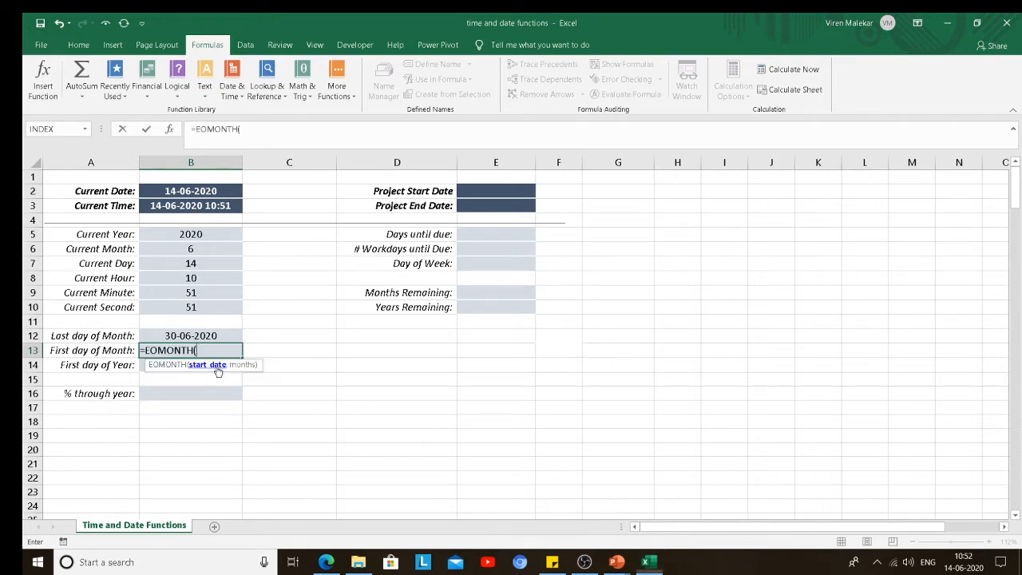
{"action": "left_click", "coordinate": [213, 193]}
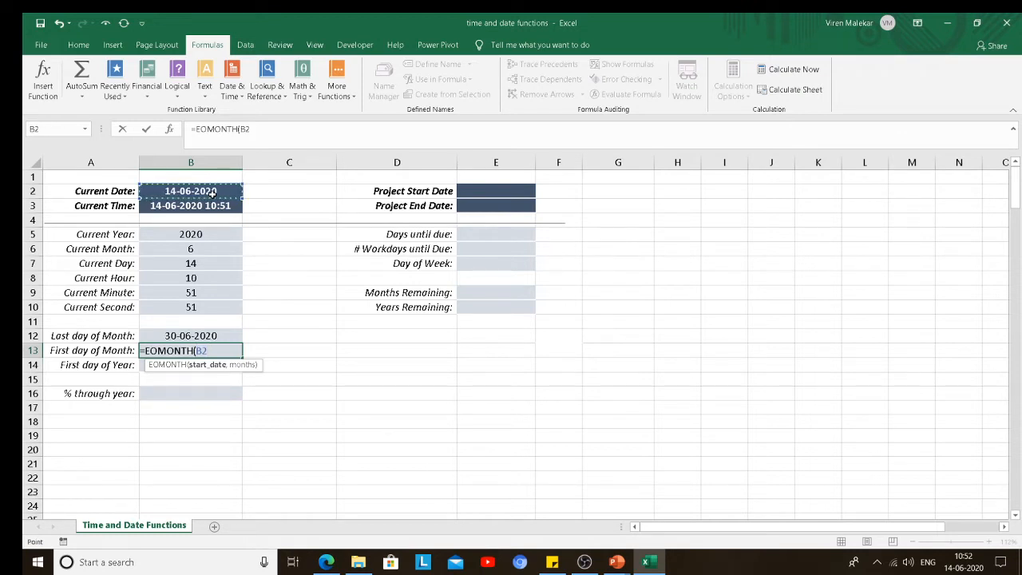
{"action": "type", "text": ",-1"}
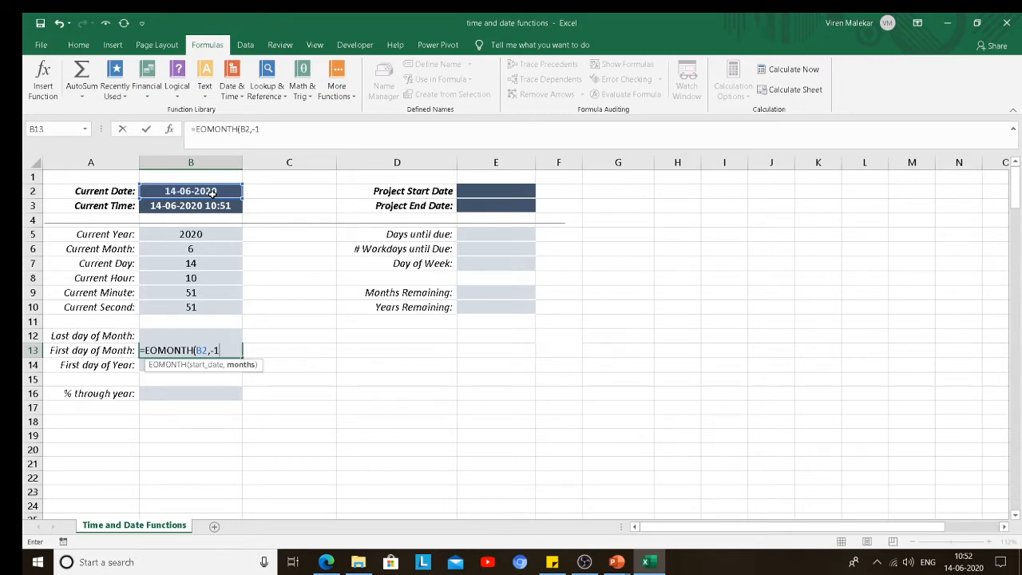
{"action": "type", "text": ")"}
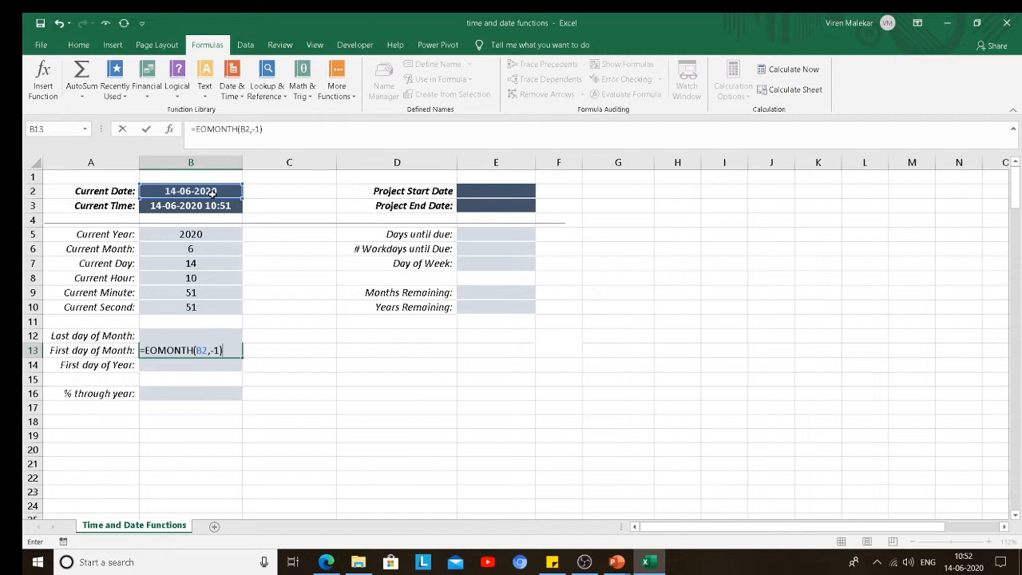
{"action": "type", "text": "+1"}
{"action": "key", "text": "Return"}
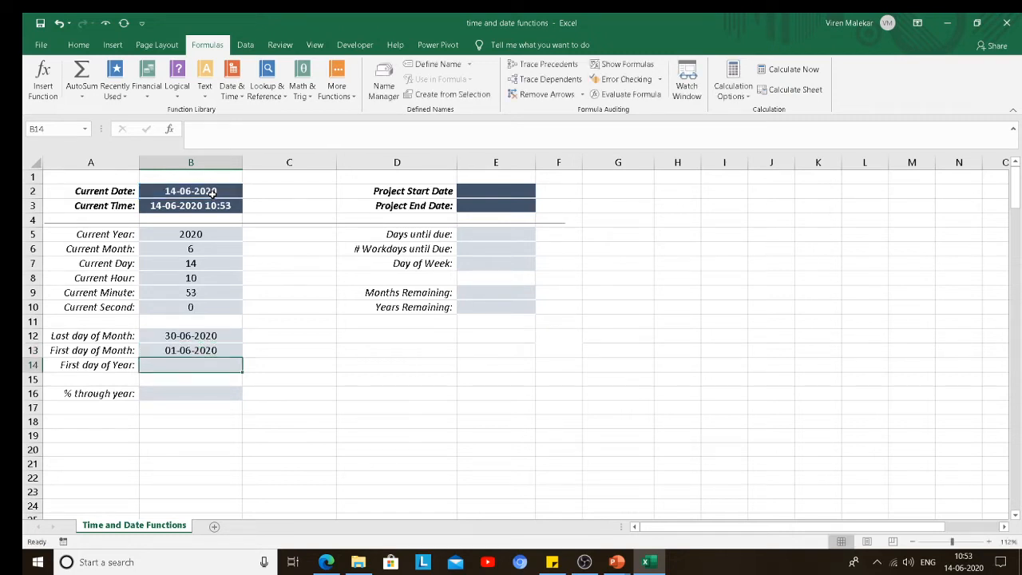
{"action": "key", "text": "Up"}
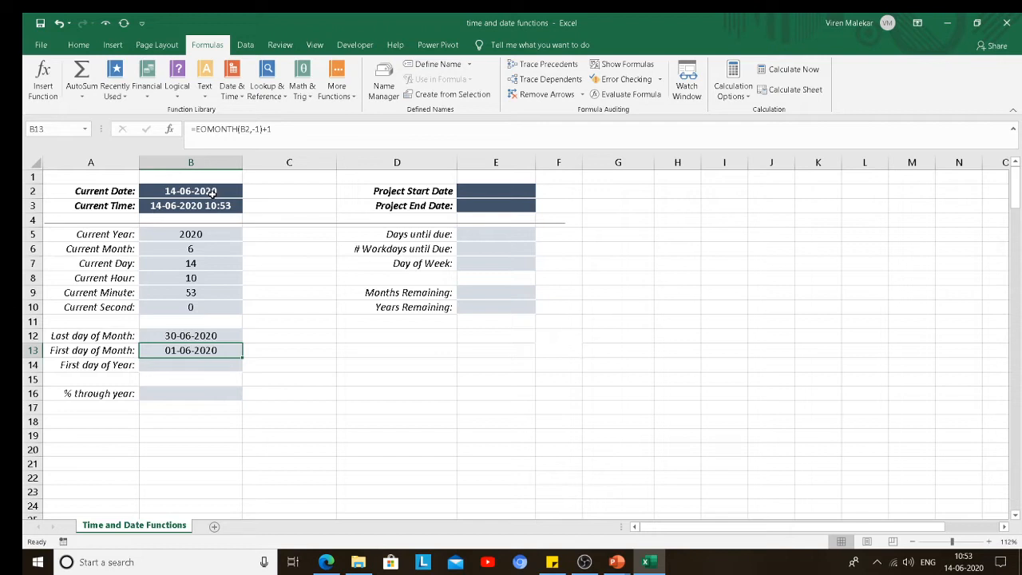
Build the First day of Year formula in cell B14 from EOMONTH, using B2 as start date and -1*MONTH(B2) as months
{"action": "key", "text": "Down"}
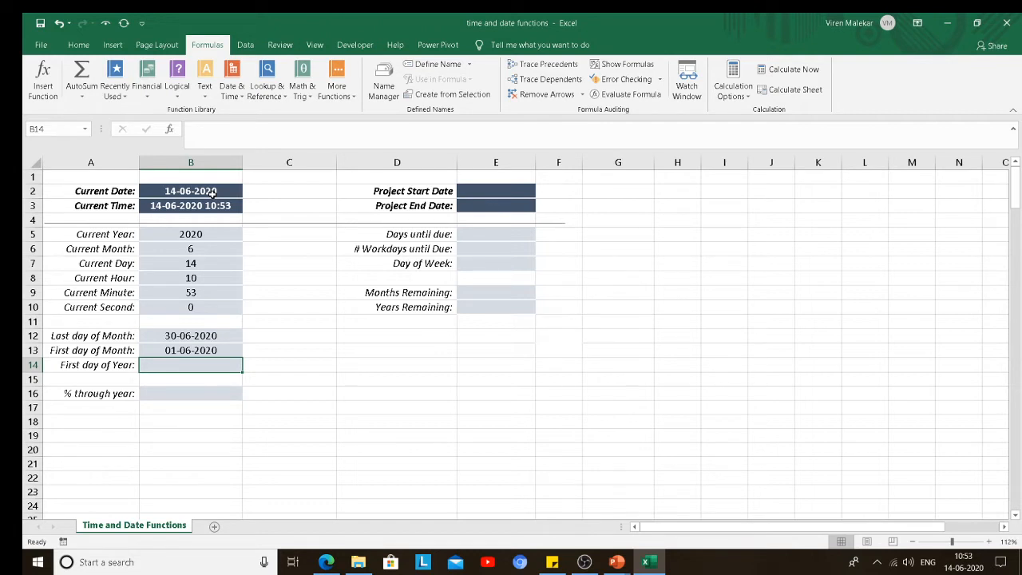
{"action": "type", "text": "=eo"}
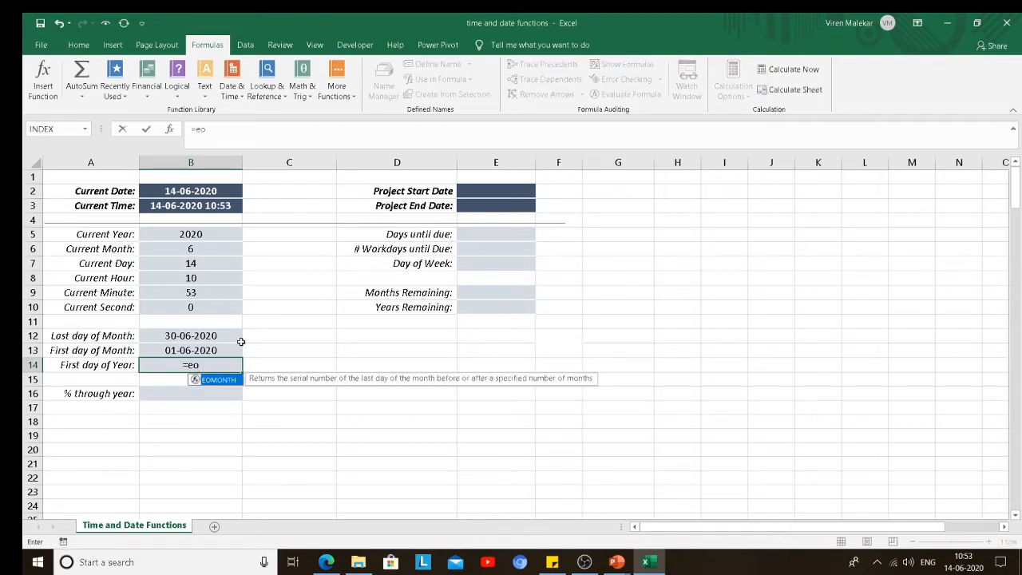
{"action": "double_click", "coordinate": [216, 380]}
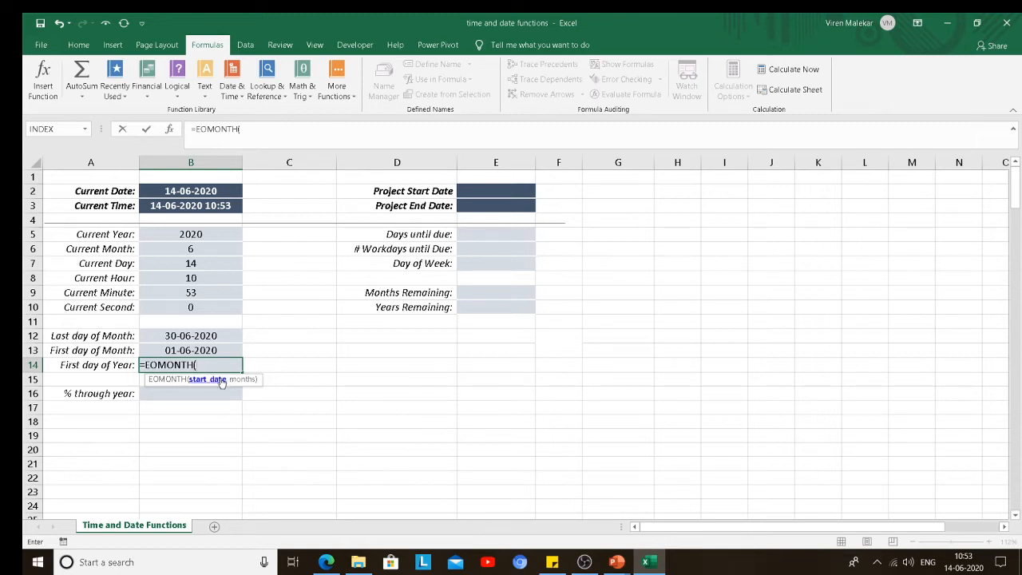
{"action": "left_click", "coordinate": [209, 190]}
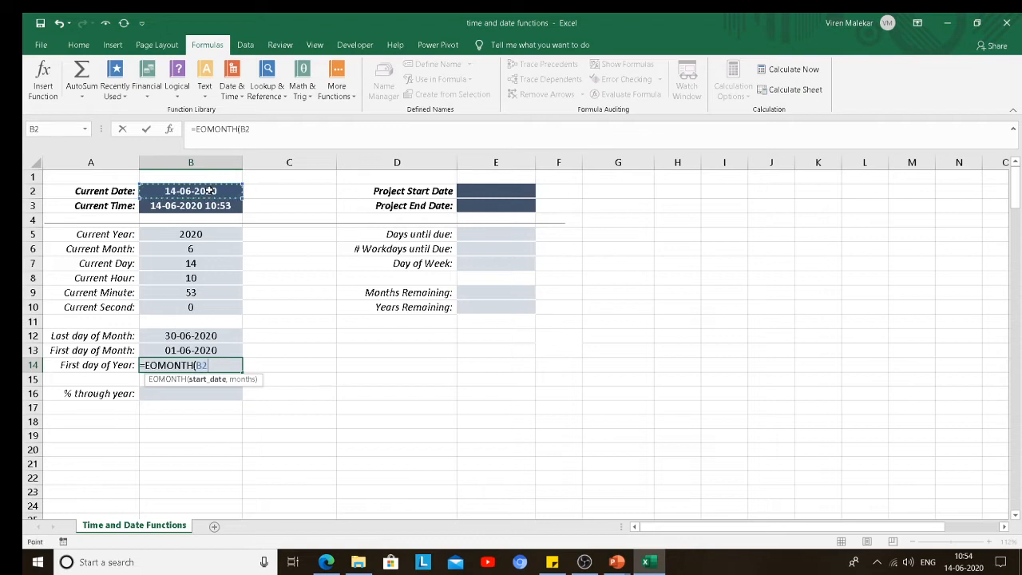
{"action": "type", "text": ","}
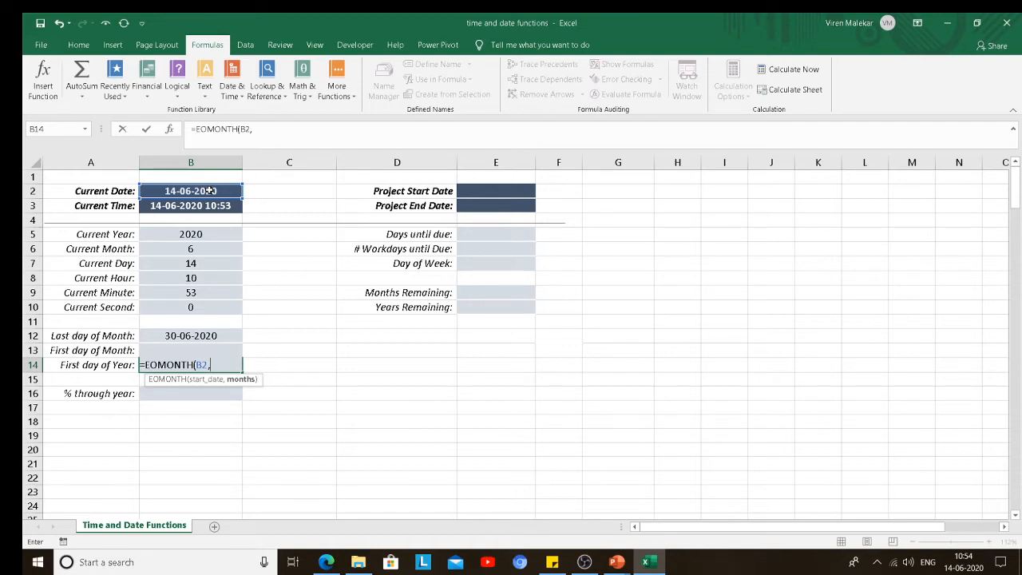
{"action": "type", "text": "-1"}
{"action": "type", "text": "*month"}
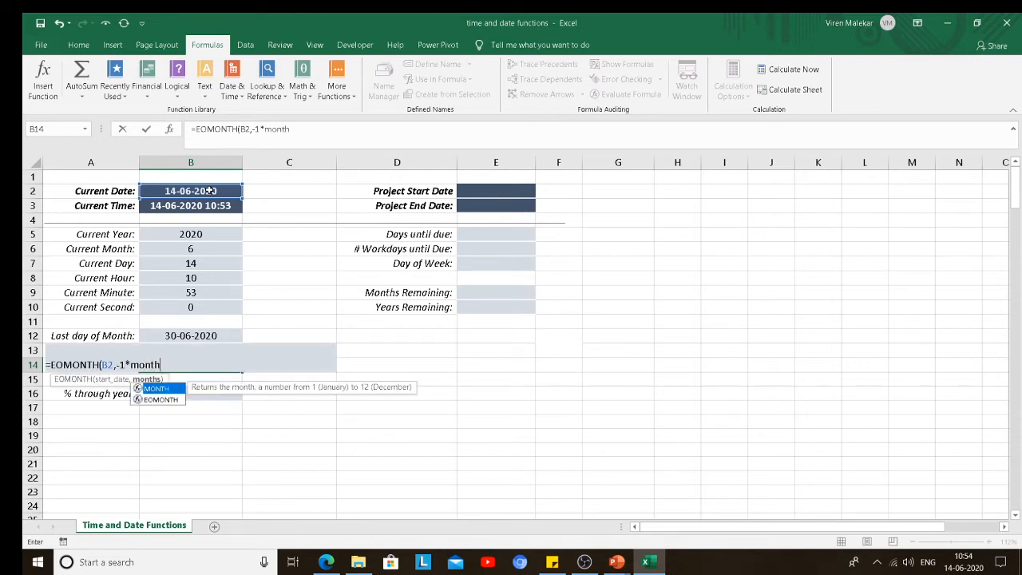
{"action": "double_click", "coordinate": [159, 389]}
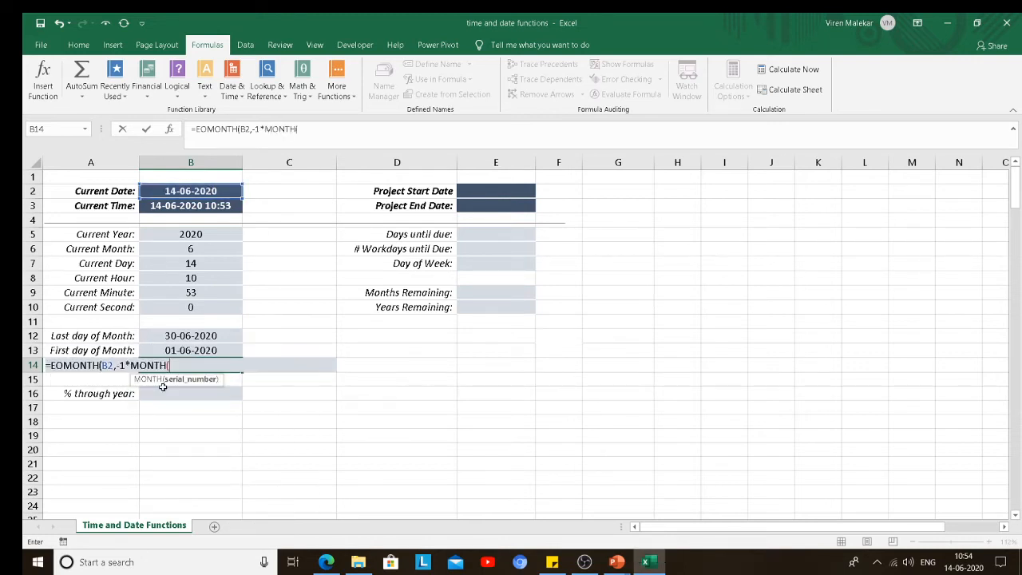
{"action": "left_click", "coordinate": [200, 190]}
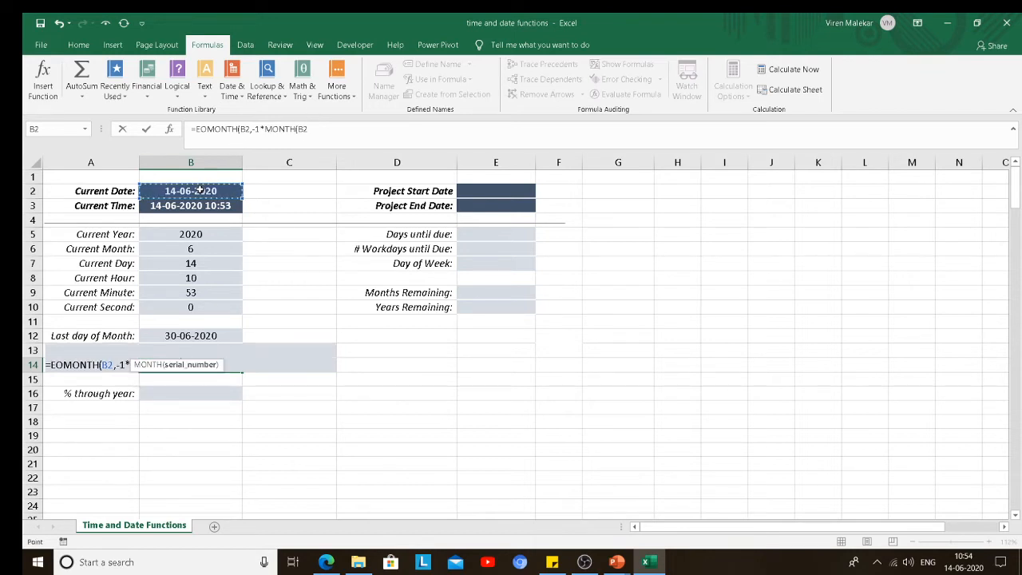
{"action": "type", "text": ")"}
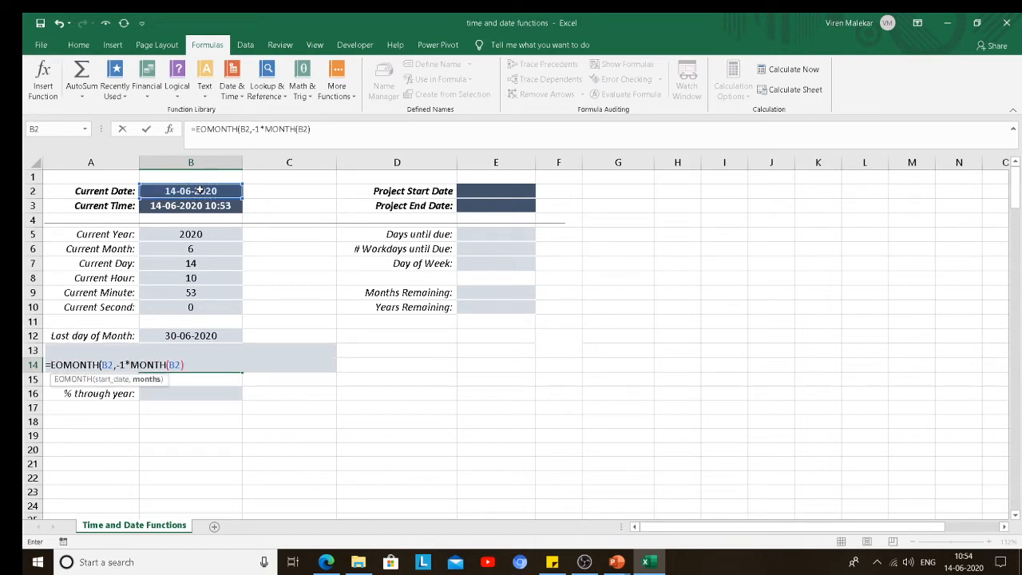
{"action": "type", "text": "))"}
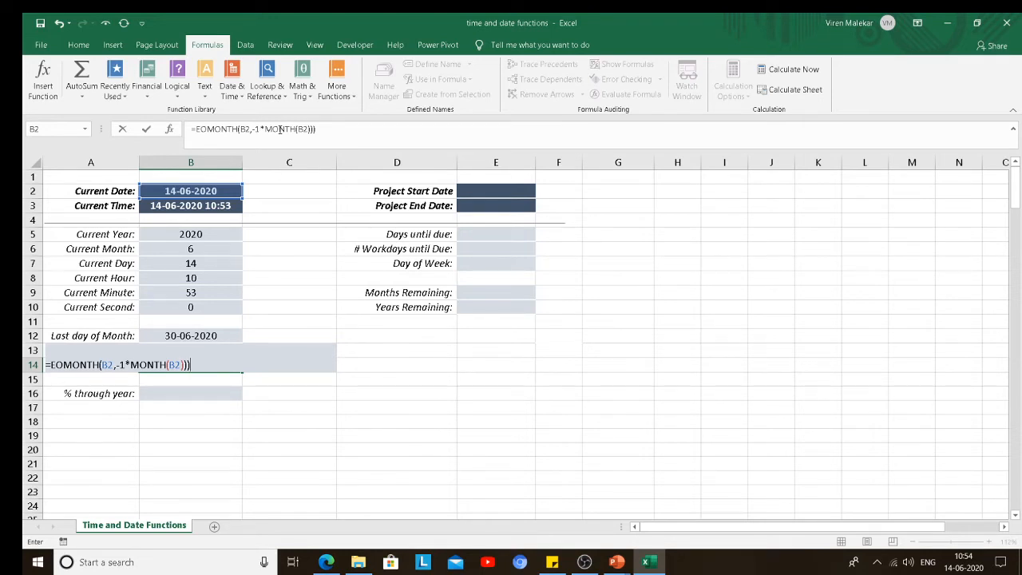
Add 1 to the First day of Year formula and correct its parentheses, entering =EOMONTH(B2,-1*MONTH(B2))+1 in cell B14
{"action": "left_click", "coordinate": [322, 128]}
{"action": "type", "text": "+1"}
{"action": "key", "text": "Return"}
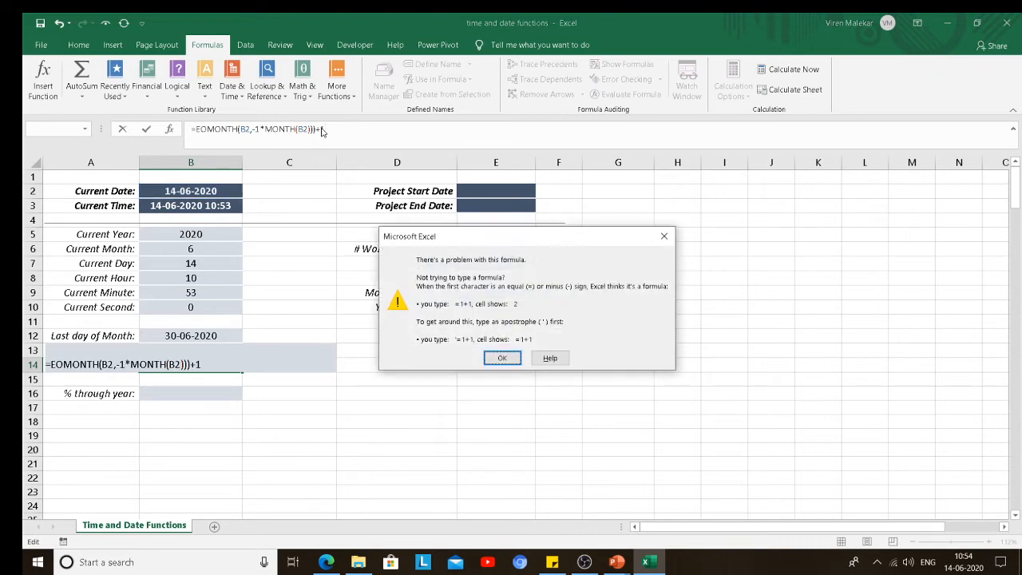
{"action": "key", "text": "Return"}
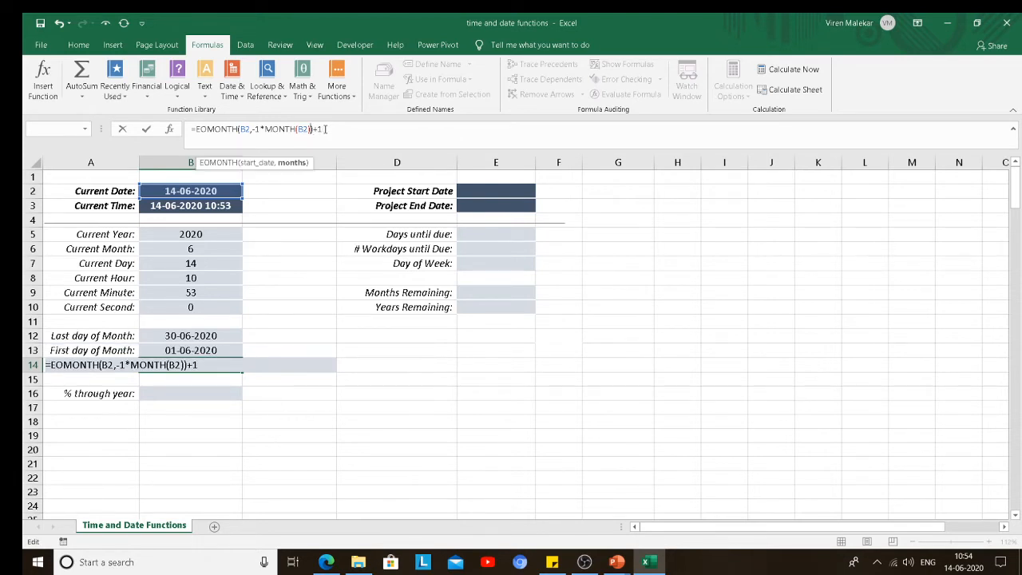
{"action": "key", "text": "Return"}
{"action": "key", "text": "Up"}
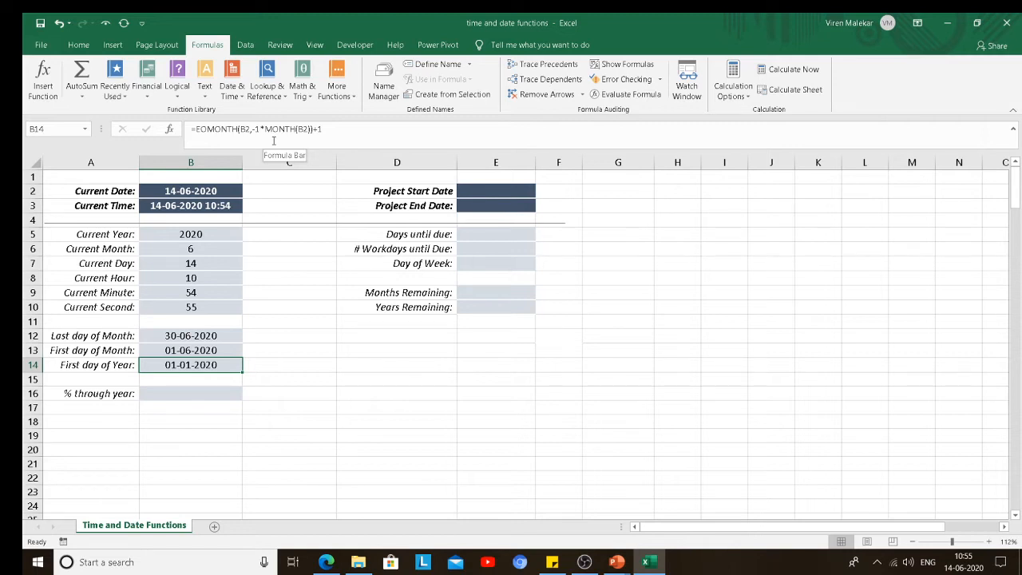
Calculate the % through year in cell B16 from the first day of the year to the current date with =YEARFRAC(B14,B2)
{"action": "key", "text": "Down"}
{"action": "key", "text": "Down"}
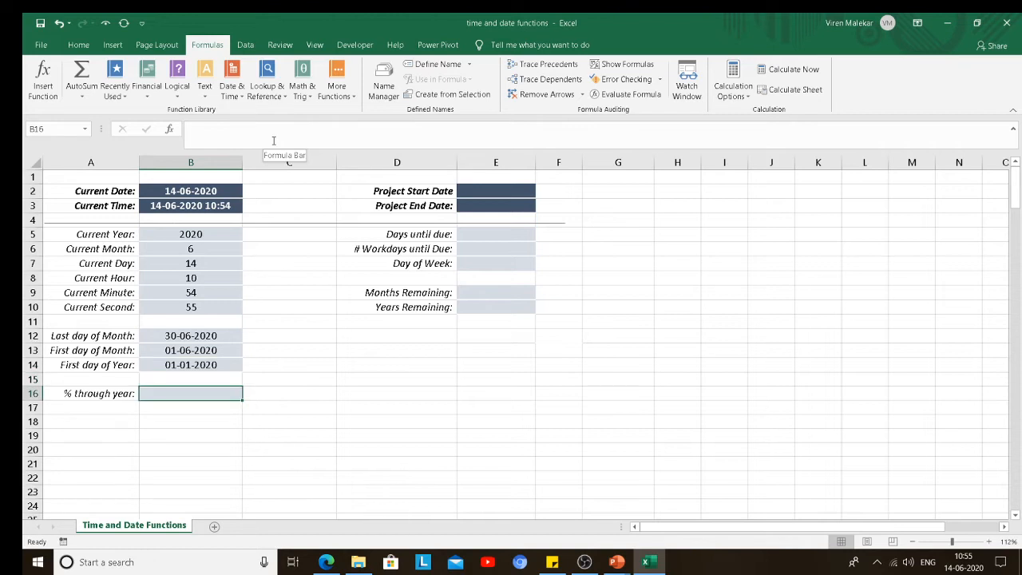
{"action": "key", "text": "Left"}
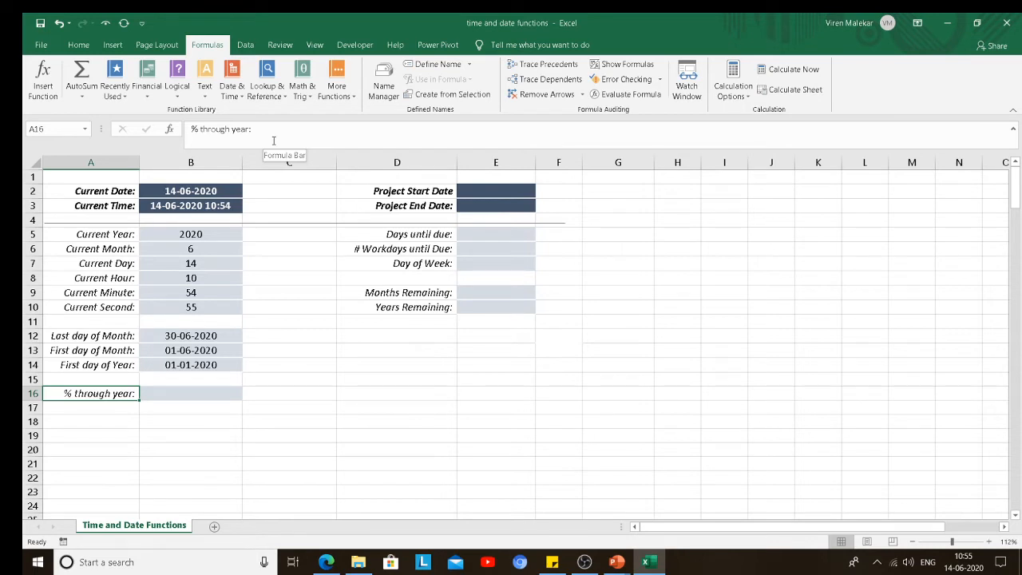
{"action": "key", "text": "Right"}
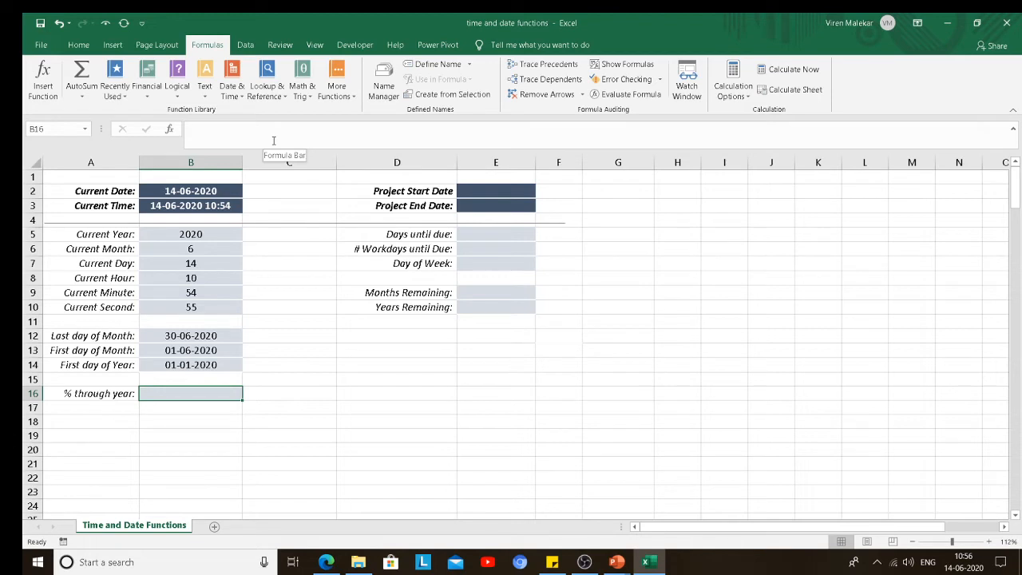
{"action": "type", "text": "="}
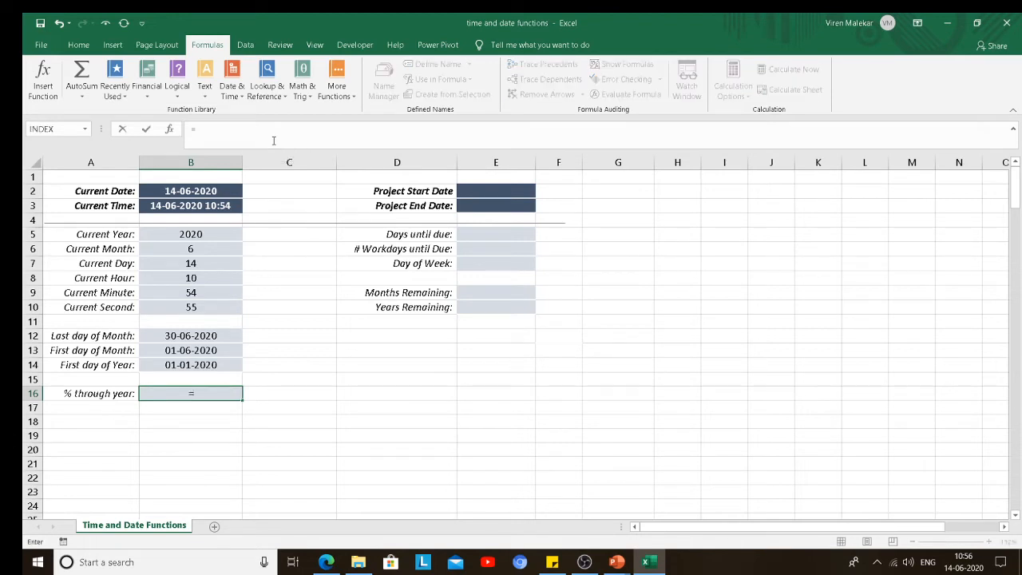
{"action": "type", "text": "yearfrac"}
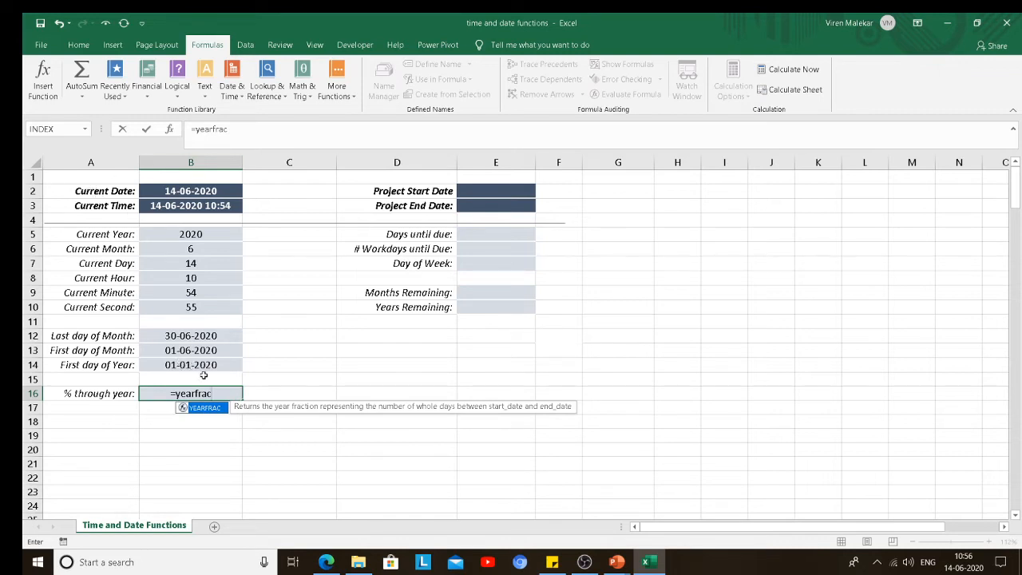
{"action": "double_click", "coordinate": [204, 411]}
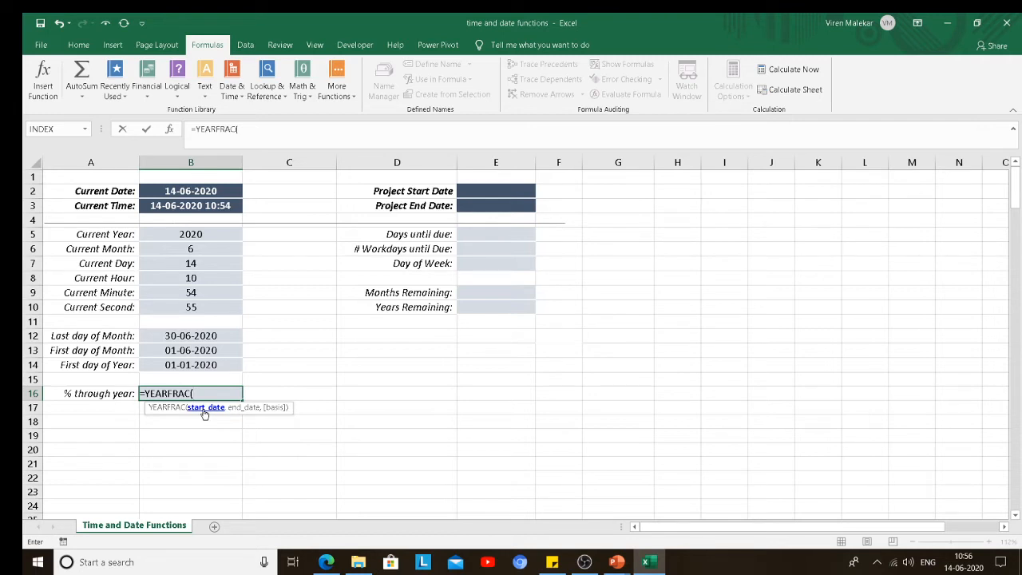
{"action": "left_click", "coordinate": [202, 364]}
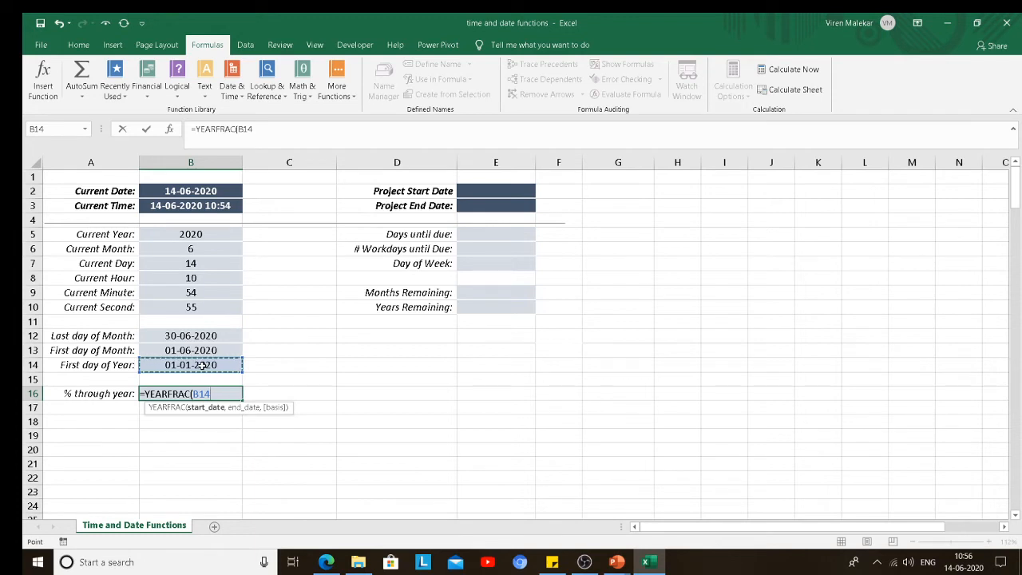
{"action": "type", "text": ","}
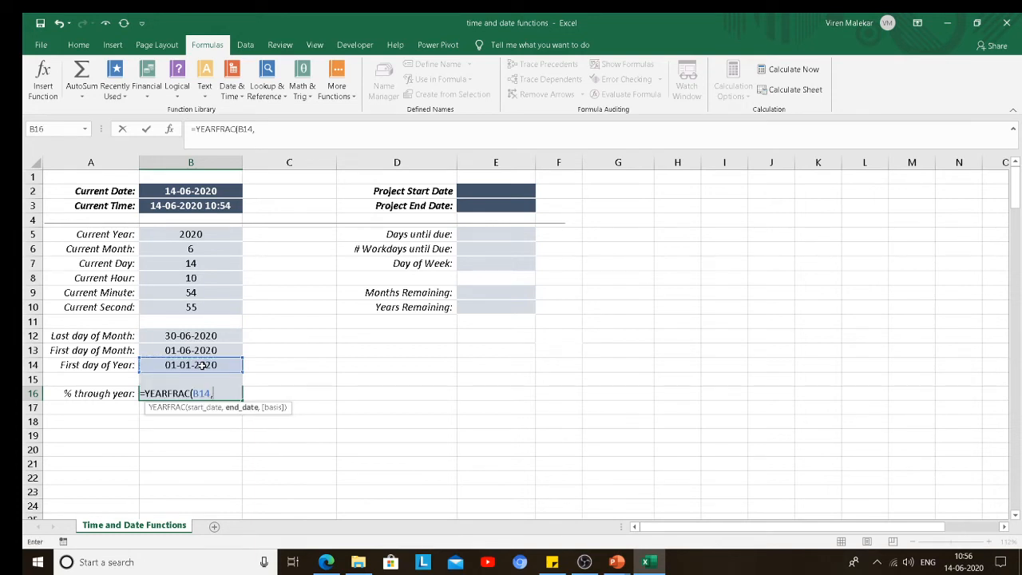
{"action": "left_click", "coordinate": [218, 191]}
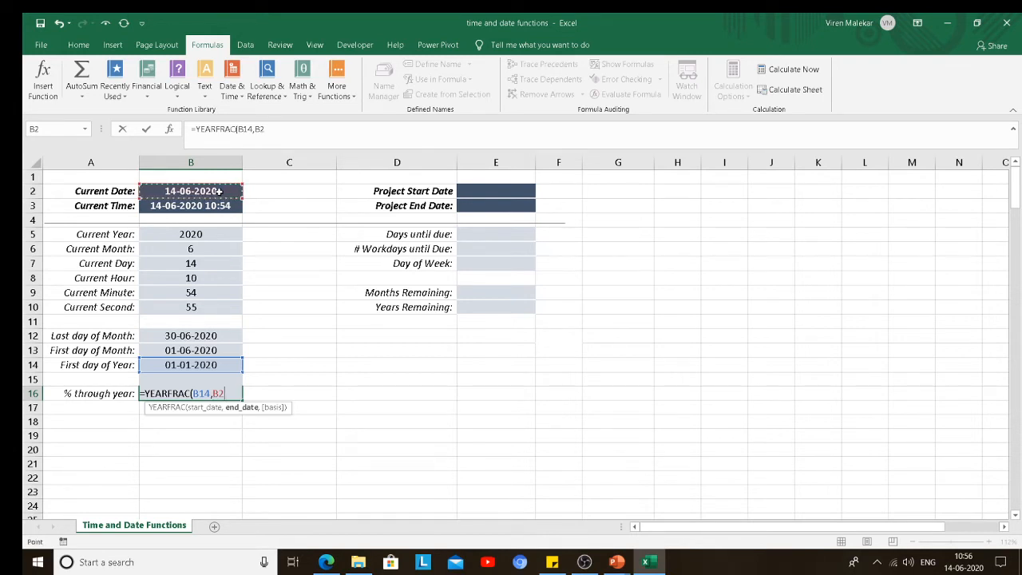
{"action": "type", "text": ")"}
{"action": "key", "text": "ctrl+Return"}
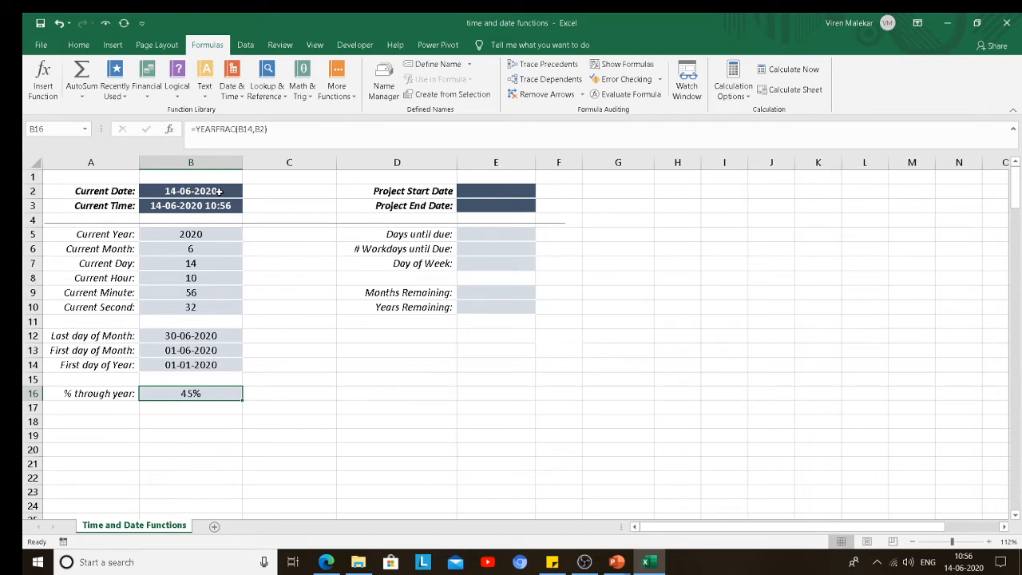
{"action": "left_click", "coordinate": [218, 191]}
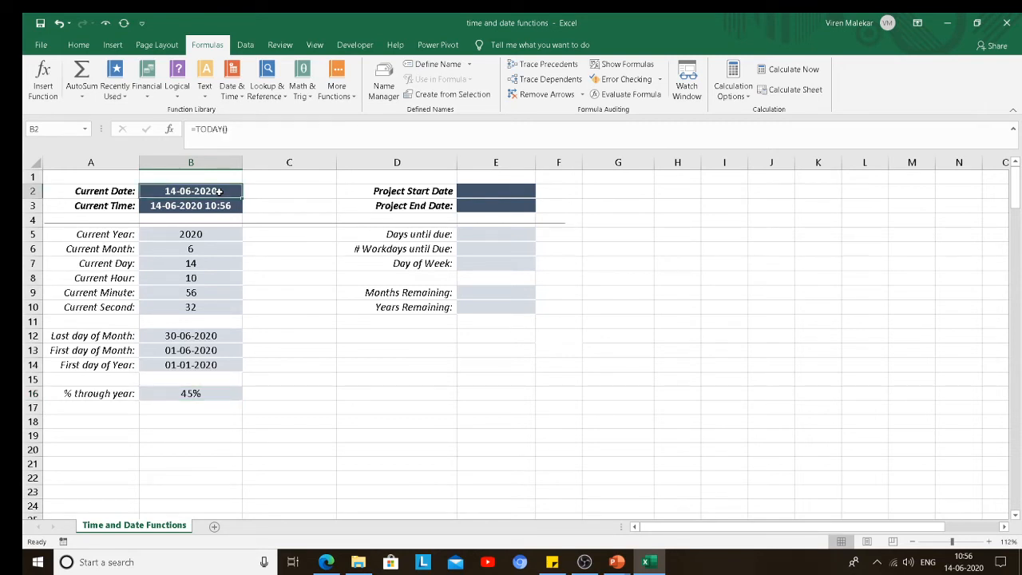
{"action": "left_click", "coordinate": [177, 397]}
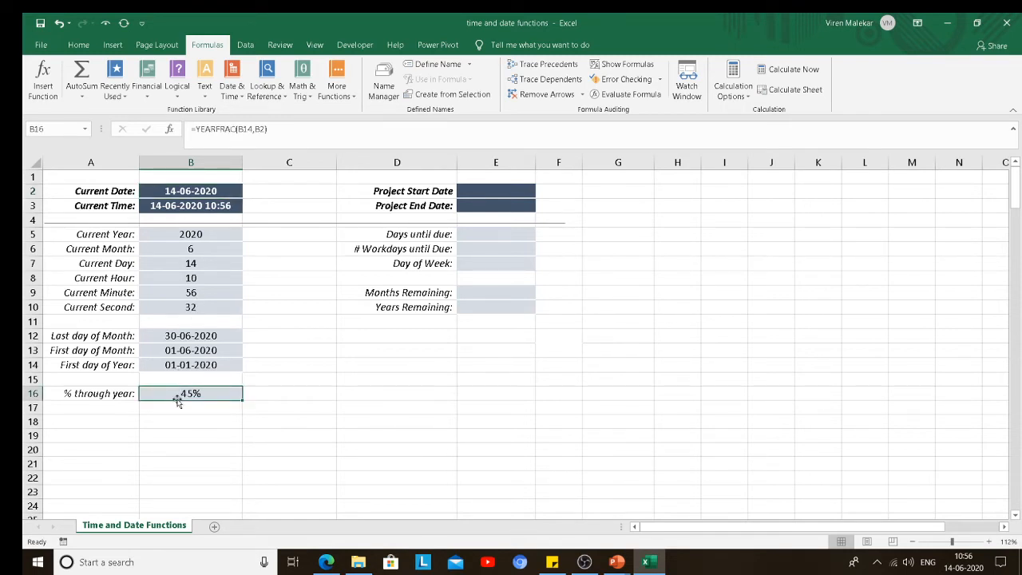
Enter 01-03-2020 as the Project Start Date in cell E2
{"action": "left_click", "coordinate": [511, 193]}
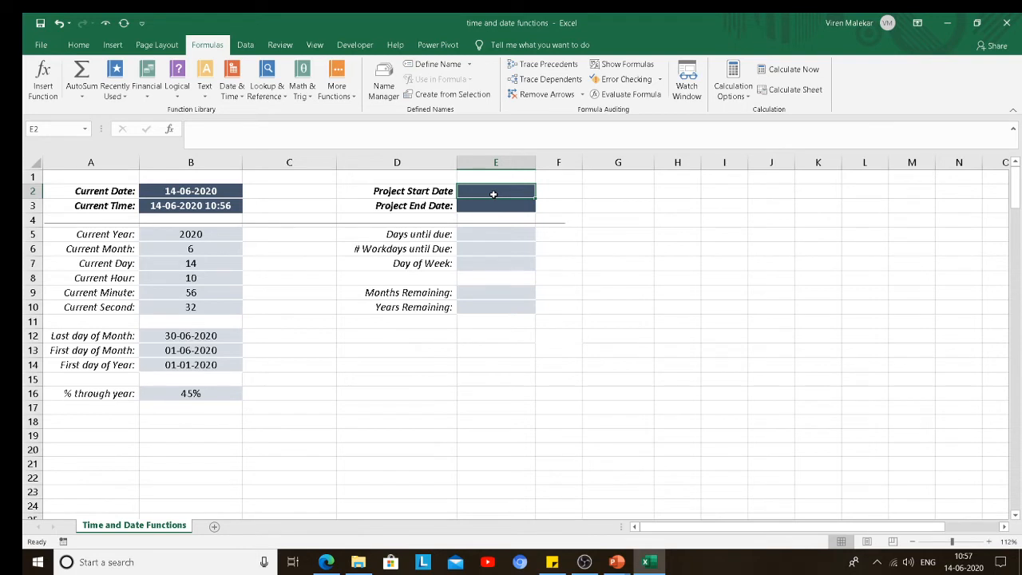
{"action": "type", "text": "01"}
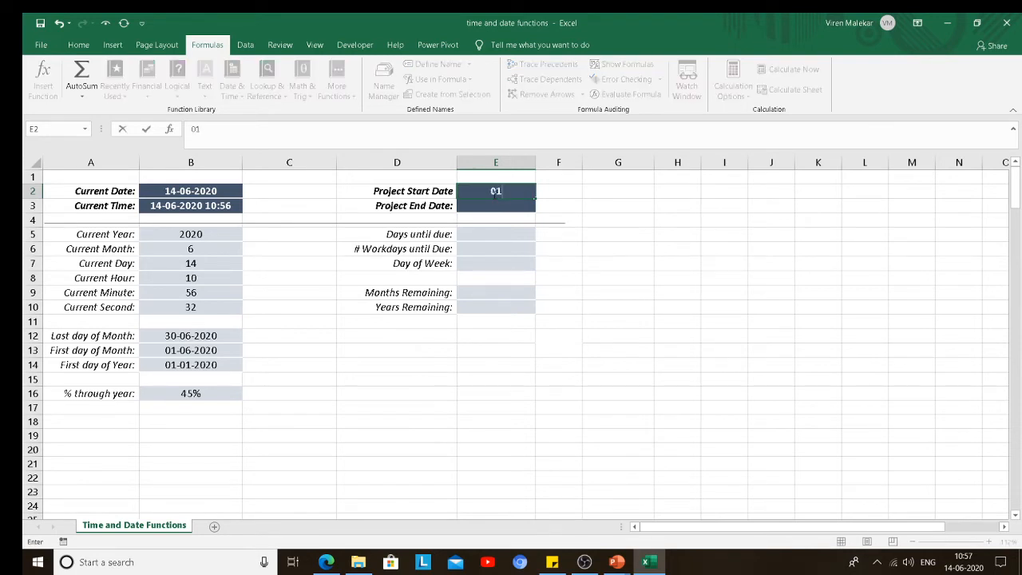
{"action": "type", "text": "-03-2020"}
{"action": "key", "text": "Return"}
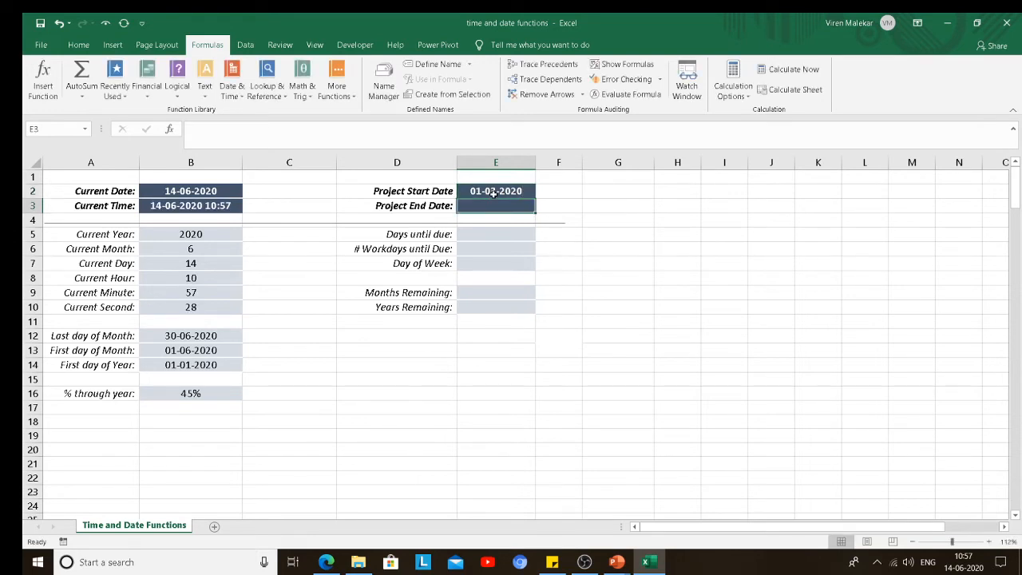
{"action": "left_click", "coordinate": [491, 192]}
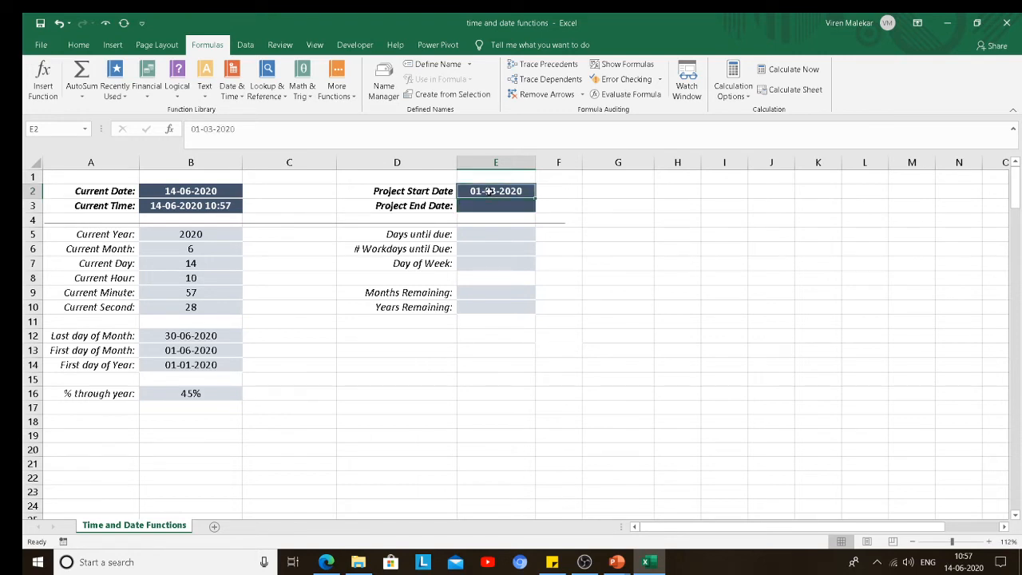
Enter 10-11-2020 as the Project End Date in cell E3 and select the Days until due cell E5
{"action": "left_click", "coordinate": [501, 208]}
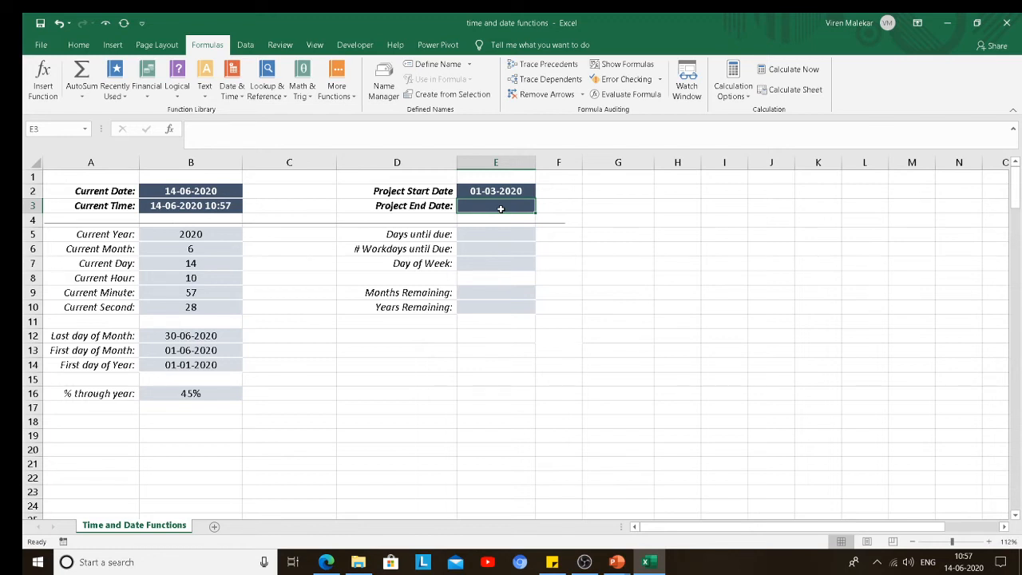
{"action": "type", "text": "10-"}
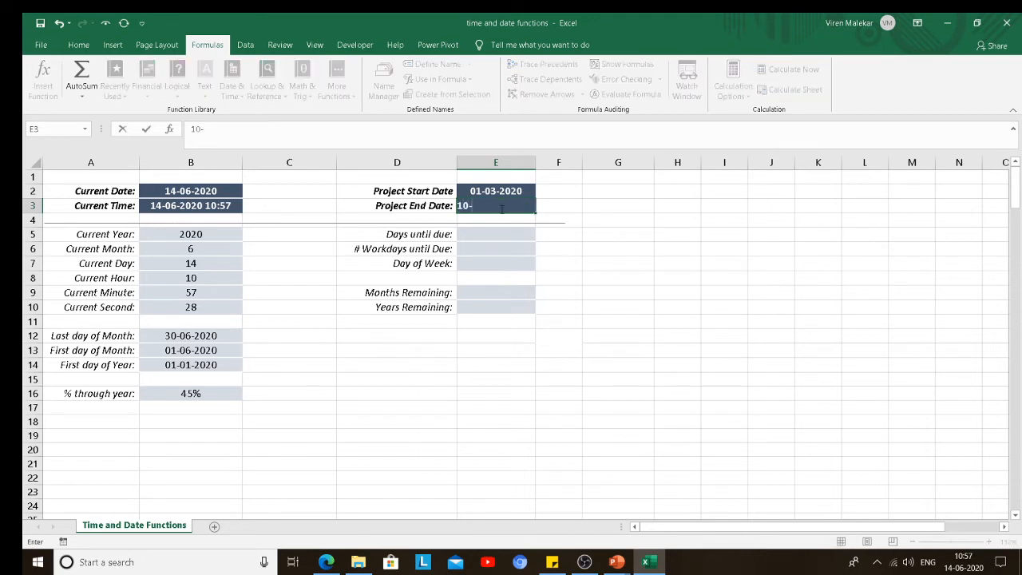
{"action": "type", "text": "11-2020"}
{"action": "key", "text": "Return"}
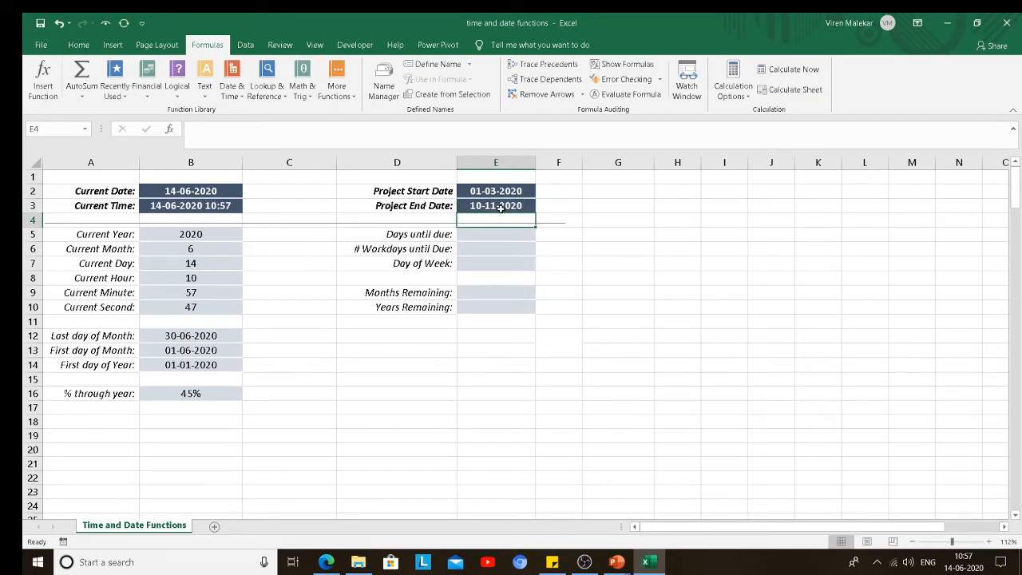
{"action": "key", "text": "Down"}
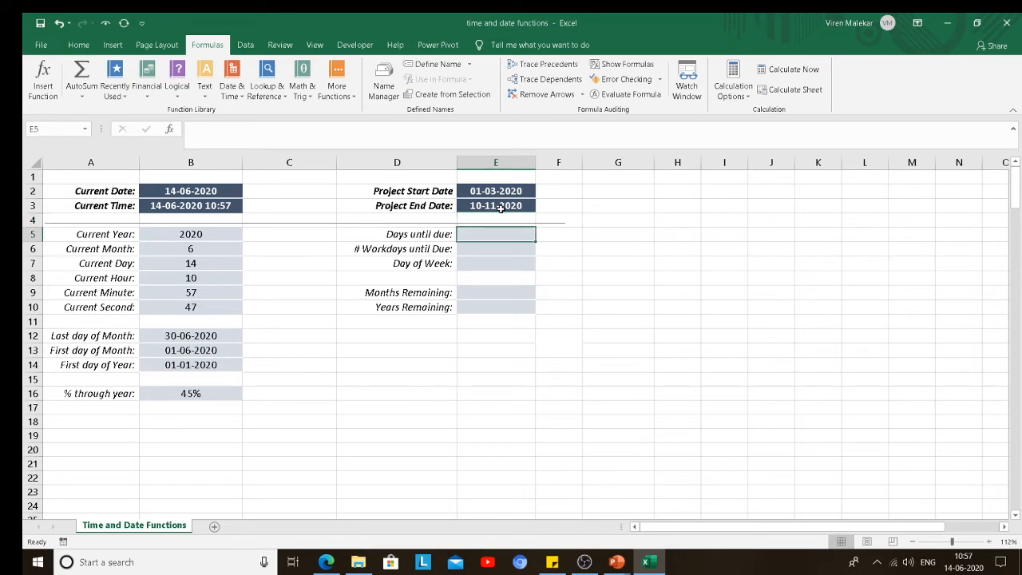
{"action": "left_click", "coordinate": [499, 208]}
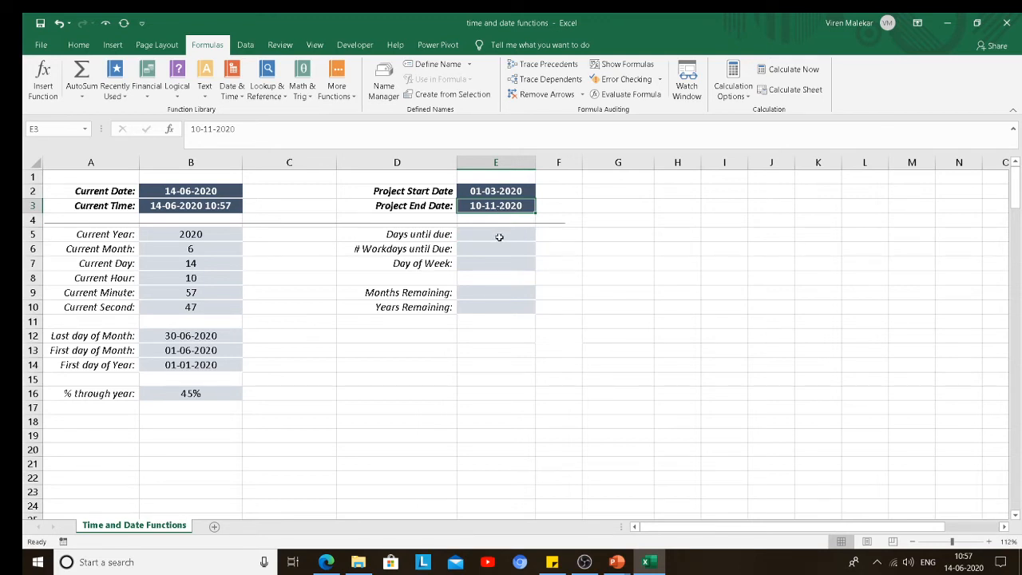
{"action": "left_click", "coordinate": [499, 238]}
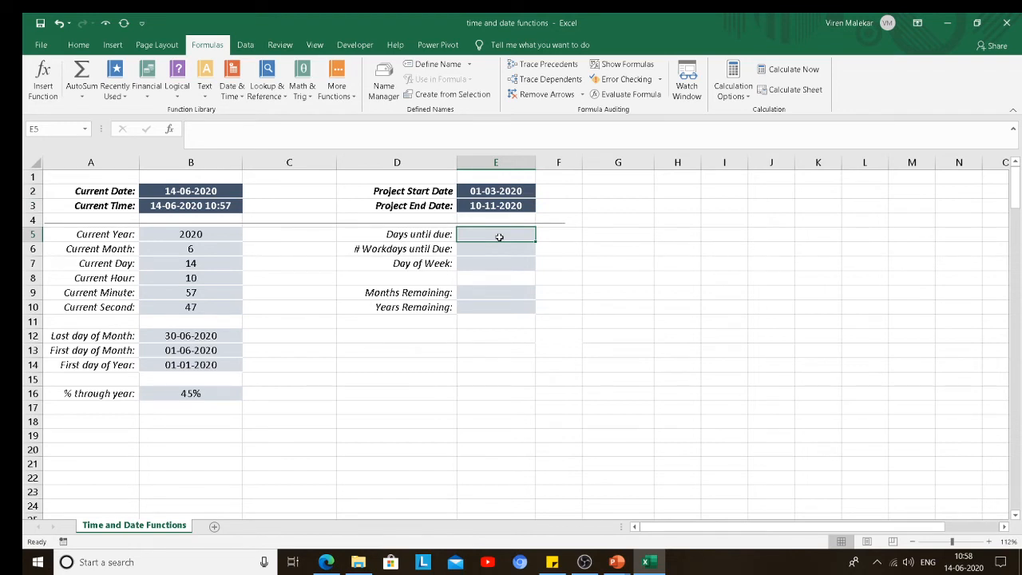
Calculate the Days until due in cell E5 from the current date to the project end date with =DATEDIF(B2,E3,"D")
{"action": "type", "text": "="}
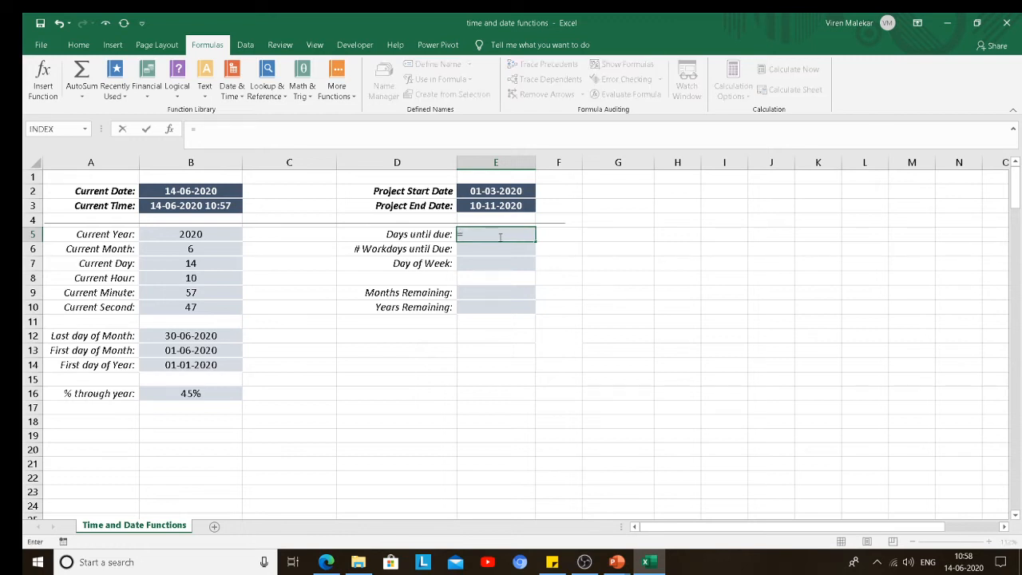
{"action": "type", "text": "datedif"}
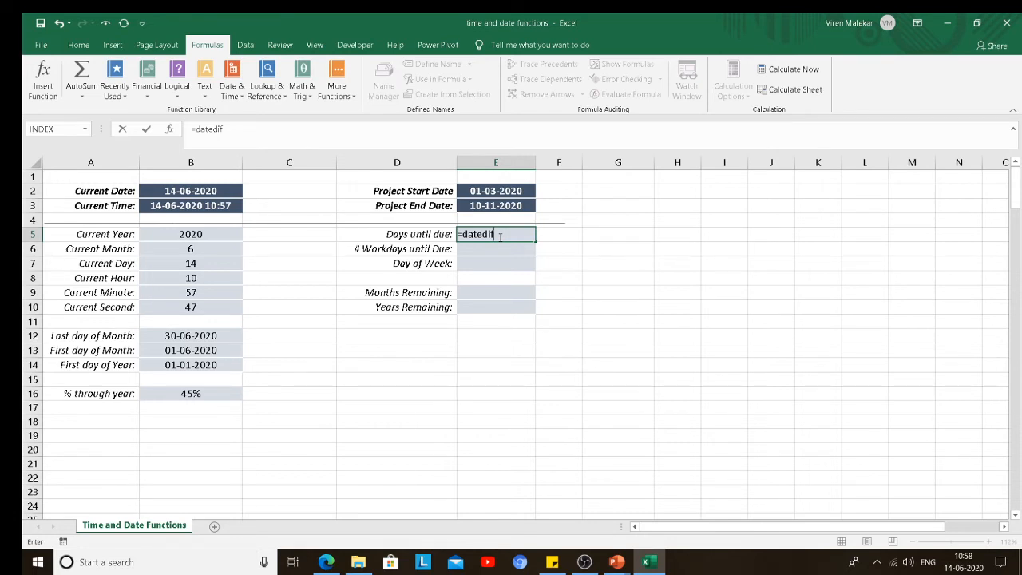
{"action": "type", "text": "("}
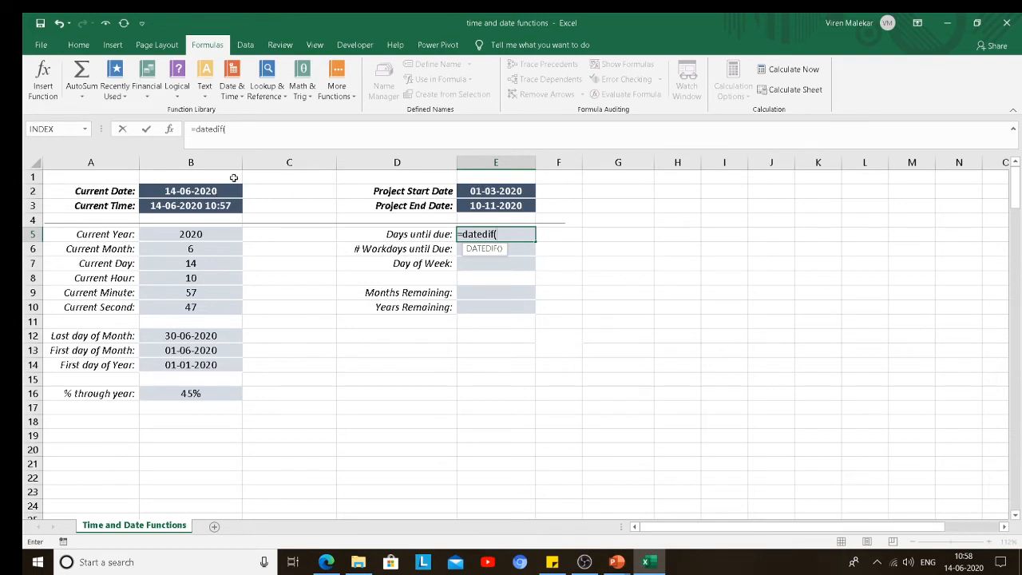
{"action": "left_click", "coordinate": [180, 191]}
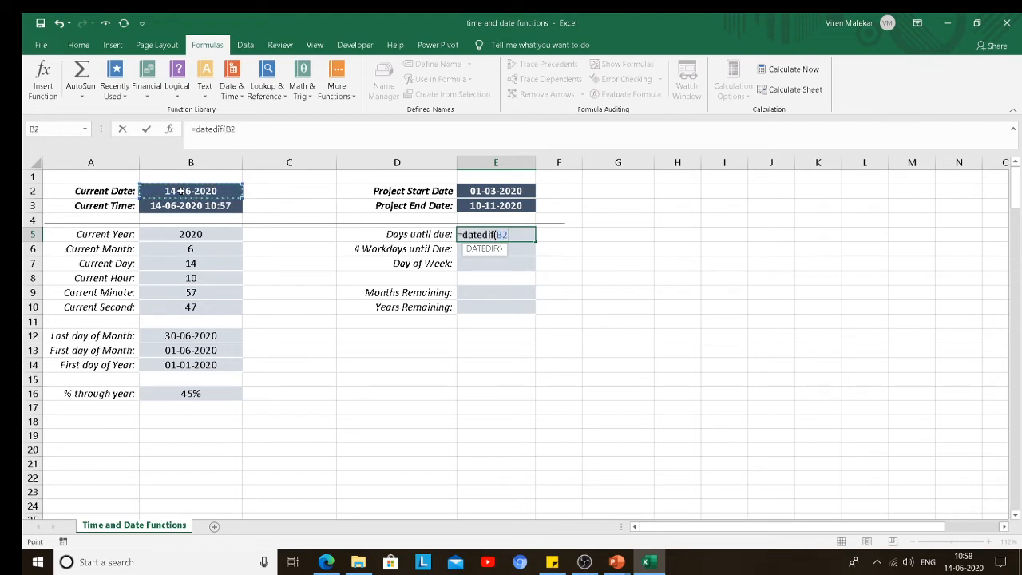
{"action": "type", "text": ","}
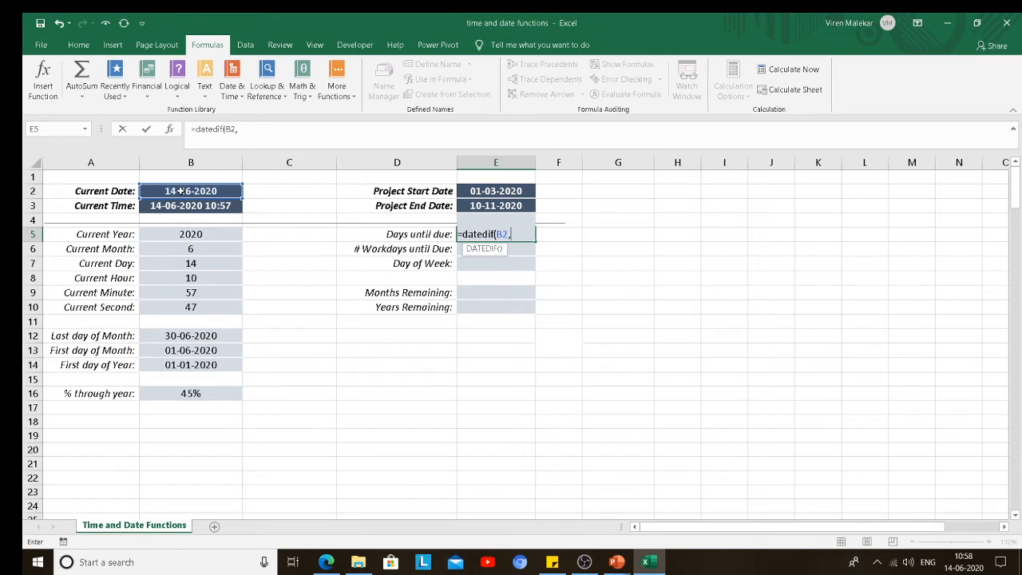
{"action": "left_click", "coordinate": [496, 206]}
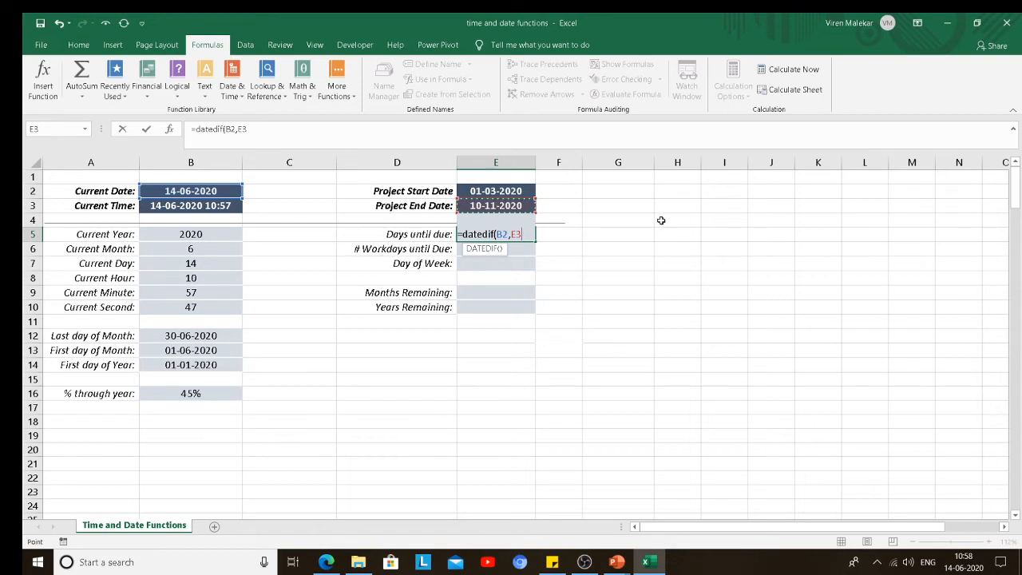
{"action": "type", "text": ","}
{"action": "type", "text": "D"}
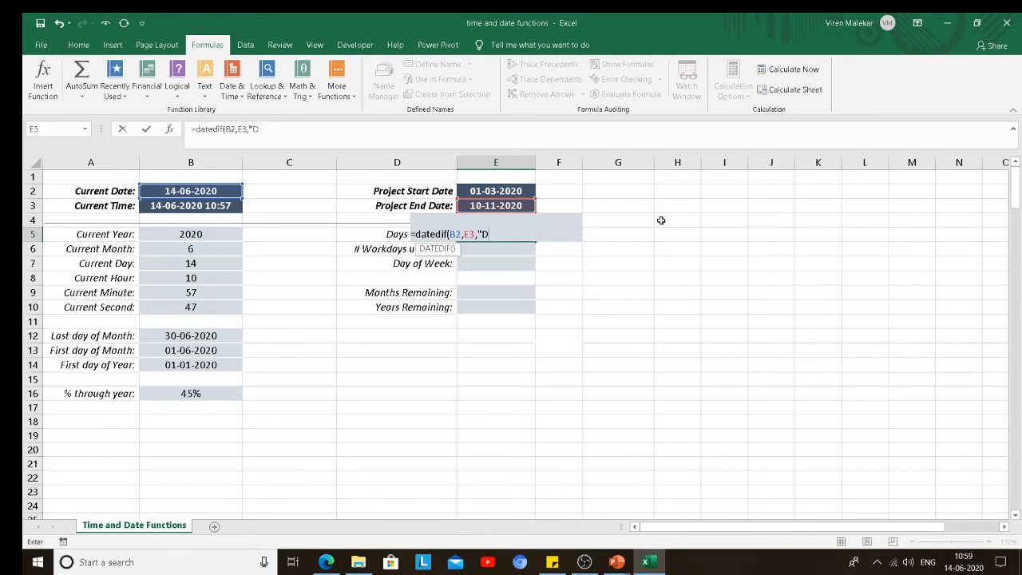
{"action": "type", "text": "\")"}
{"action": "key", "text": "ctrl+Return"}
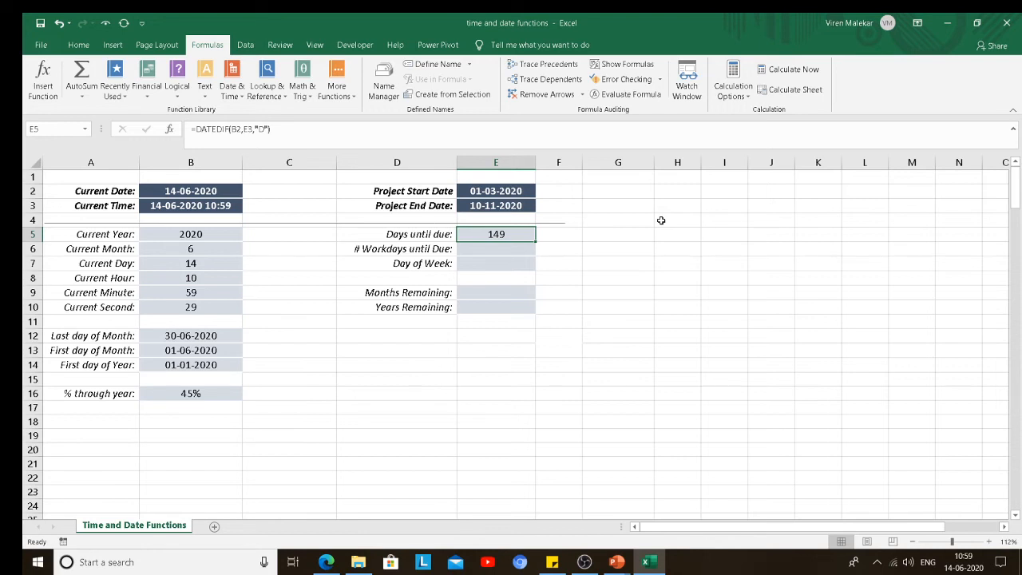
Calculate the # Workdays until Due in cell E6 from the current date to the project end date with =NETWORKDAYS(B2,E3)
{"action": "key", "text": "Left"}
{"action": "key", "text": "Right"}
{"action": "key", "text": "Down"}
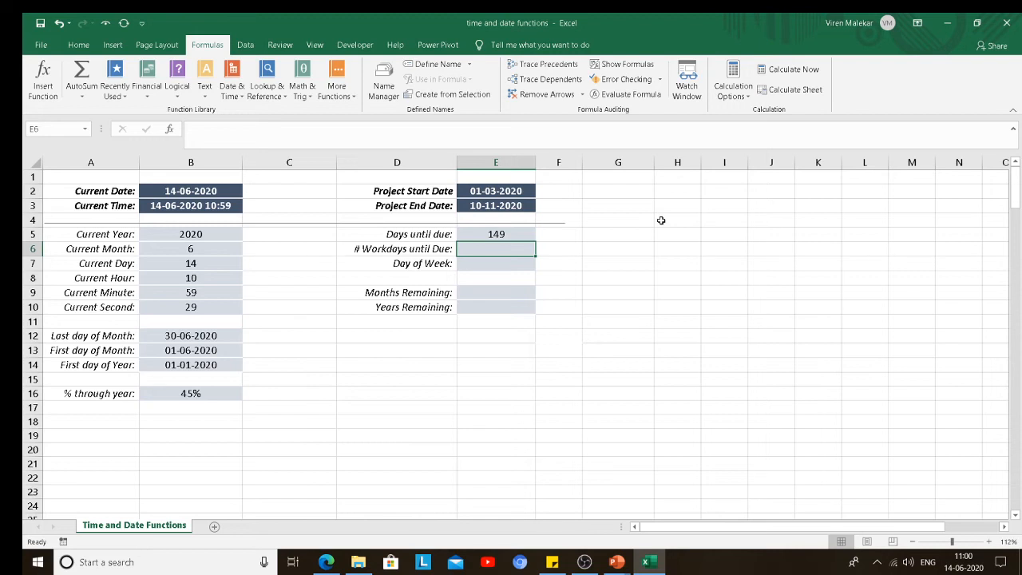
{"action": "type", "text": "=n"}
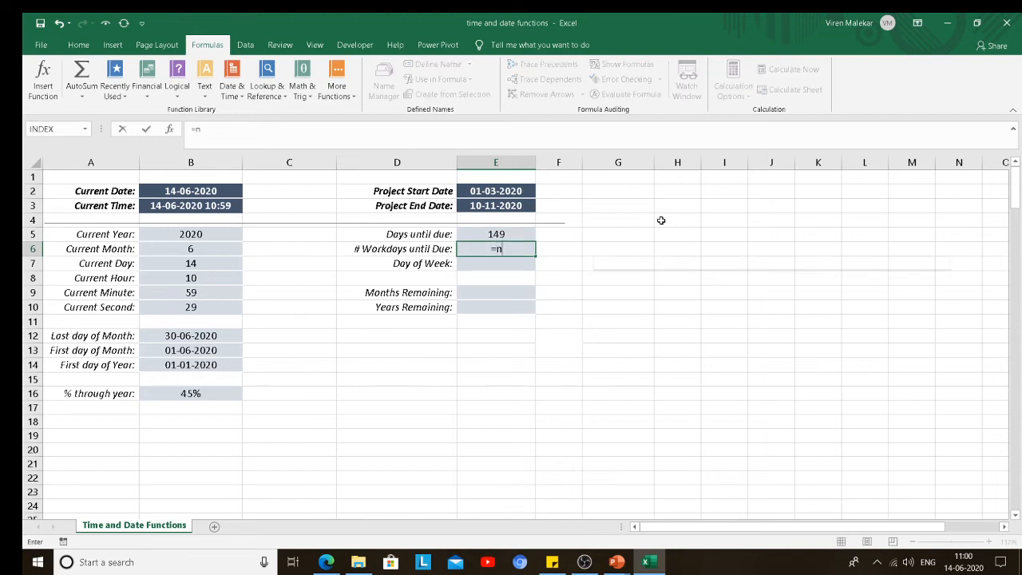
{"action": "type", "text": "etwrok"}
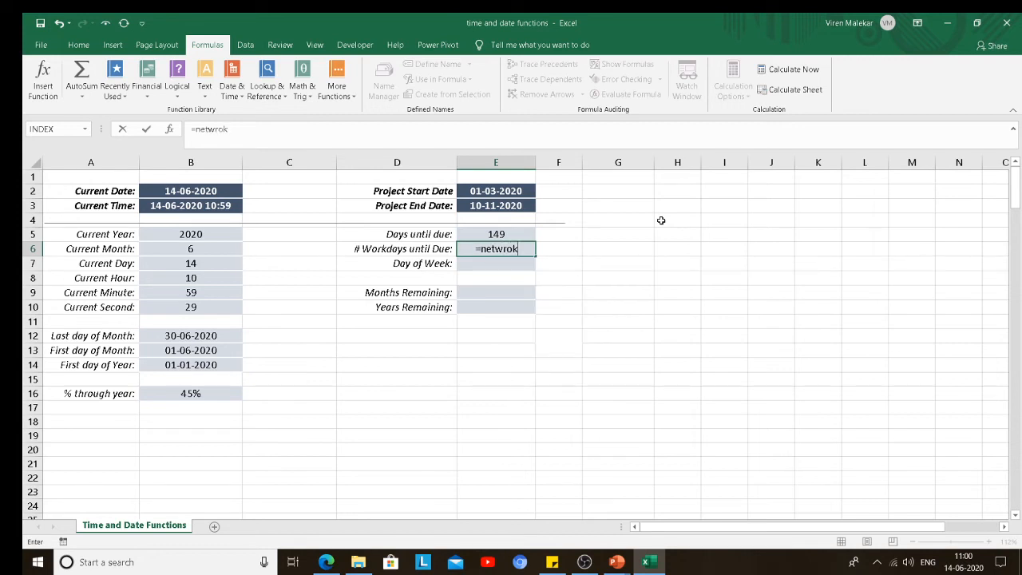
{"action": "key", "text": "BackSpace"}
{"action": "key", "text": "BackSpace"}
{"action": "key", "text": "BackSpace"}
{"action": "type", "text": "ork"}
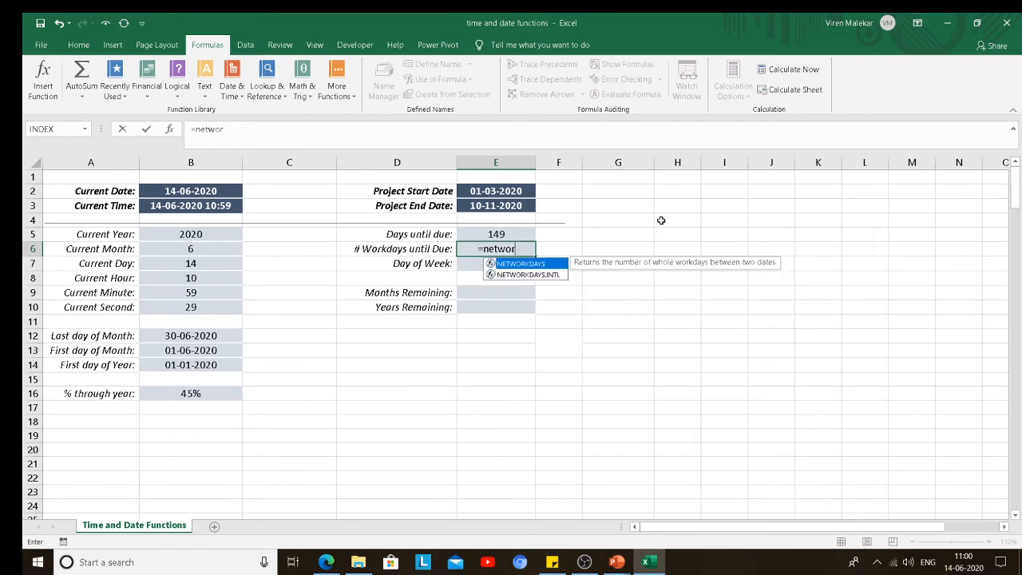
{"action": "double_click", "coordinate": [530, 263]}
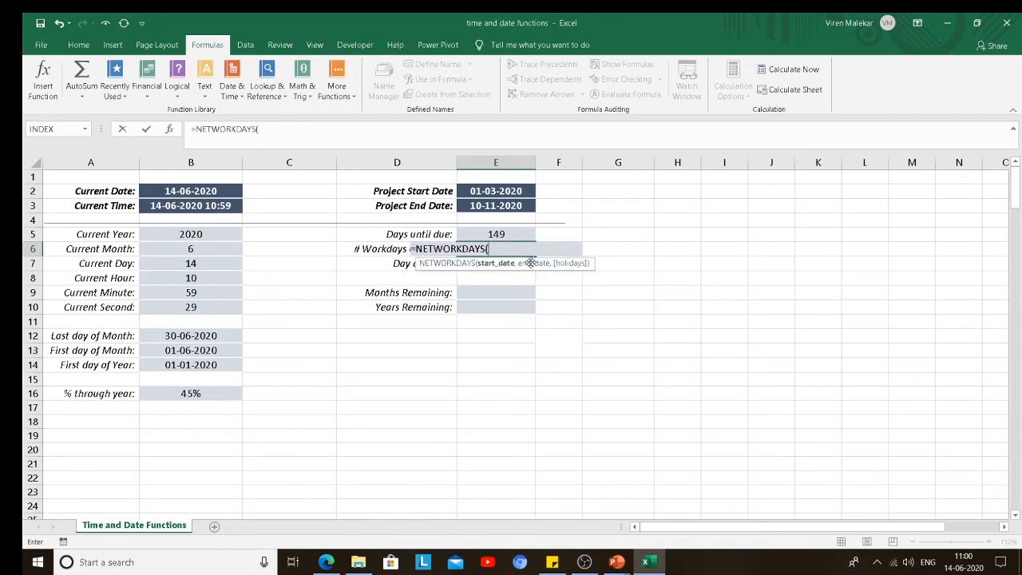
{"action": "left_click", "coordinate": [193, 194]}
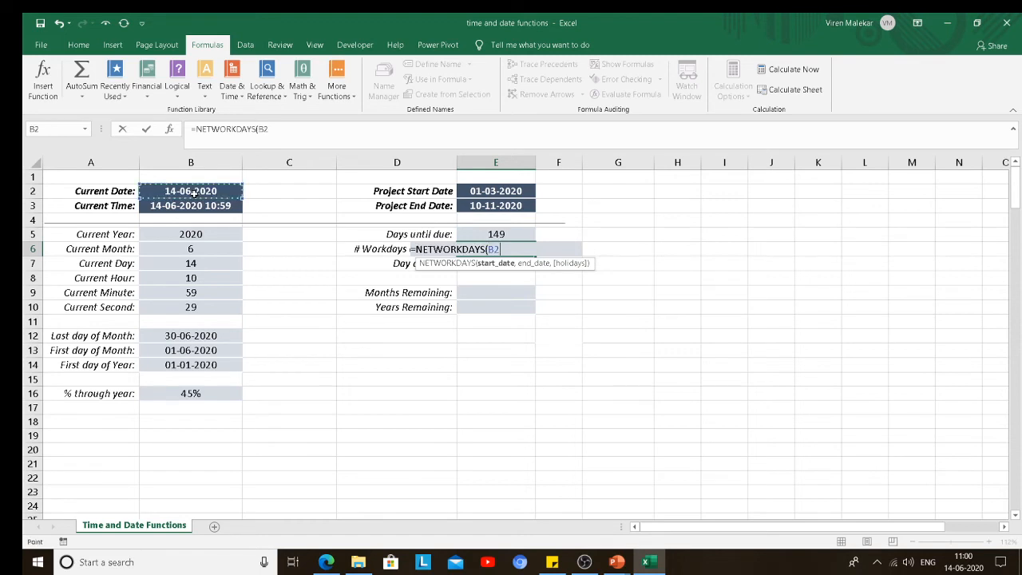
{"action": "type", "text": ","}
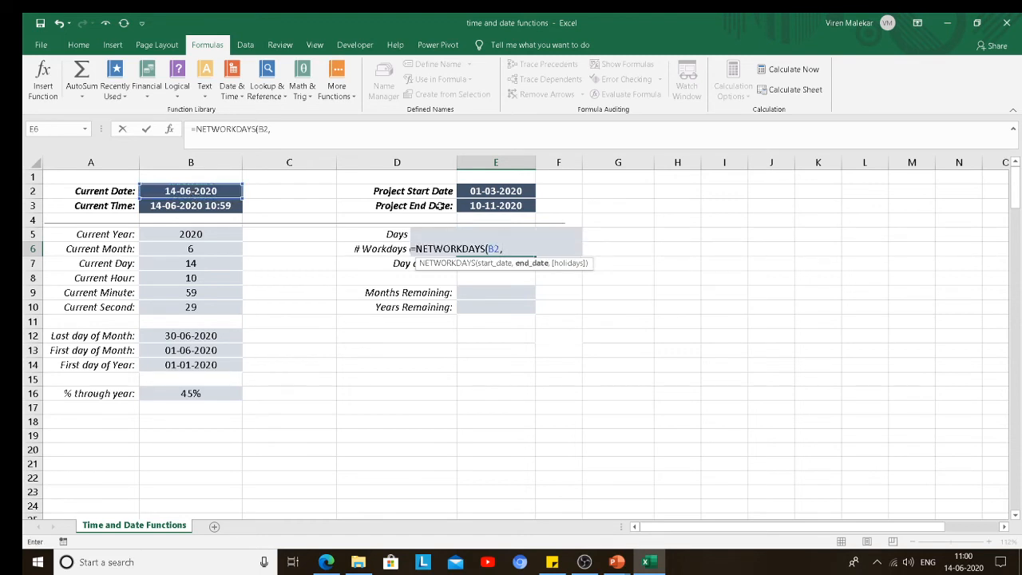
{"action": "left_click", "coordinate": [482, 205]}
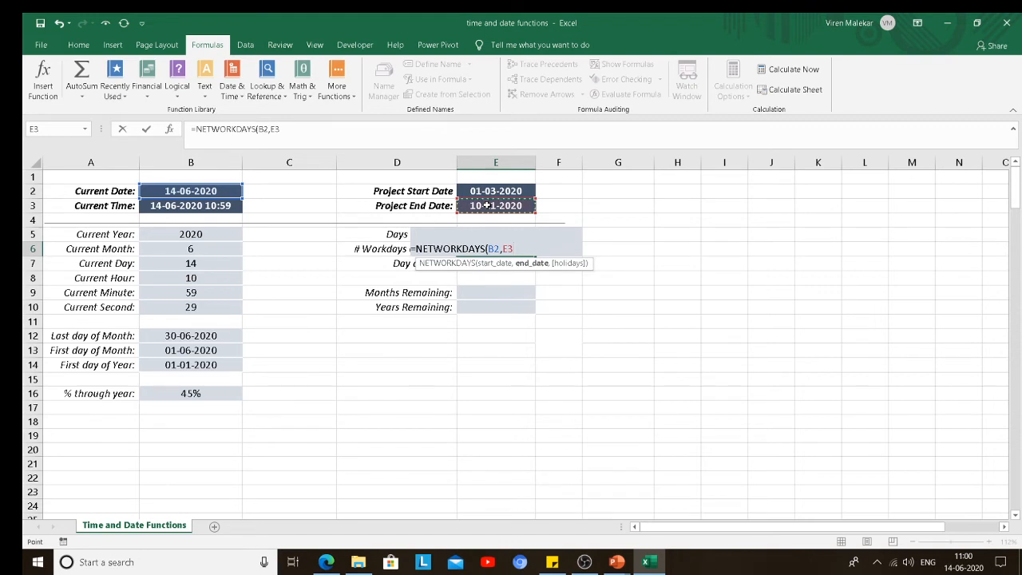
{"action": "type", "text": ")"}
{"action": "key", "text": "Return"}
{"action": "key", "text": "Up"}
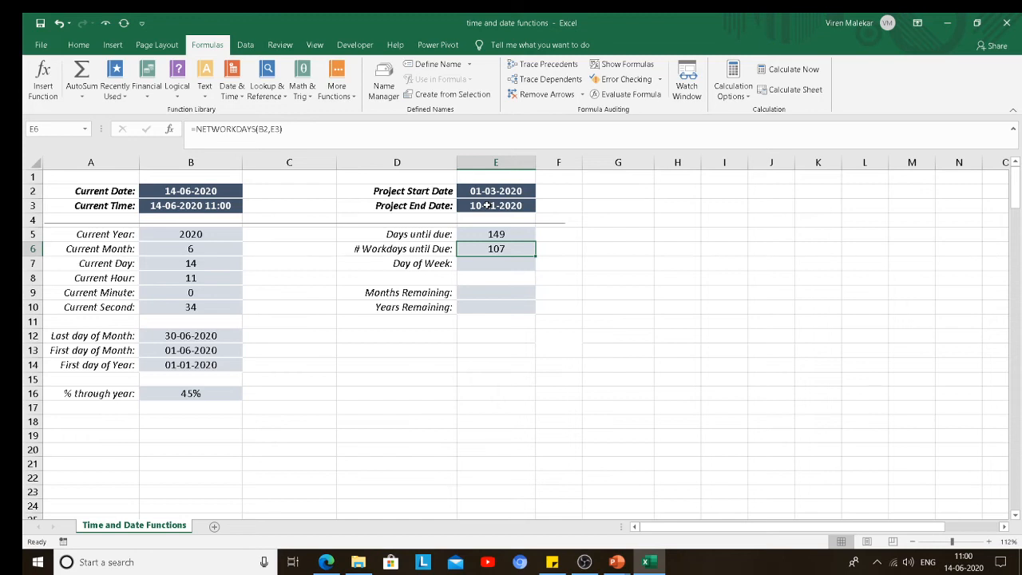
Add a list headed "holidays" in cell G5 with the date 02-10-2020 below it in G6
{"action": "left_click", "coordinate": [615, 243]}
{"action": "type", "text": "ho"}
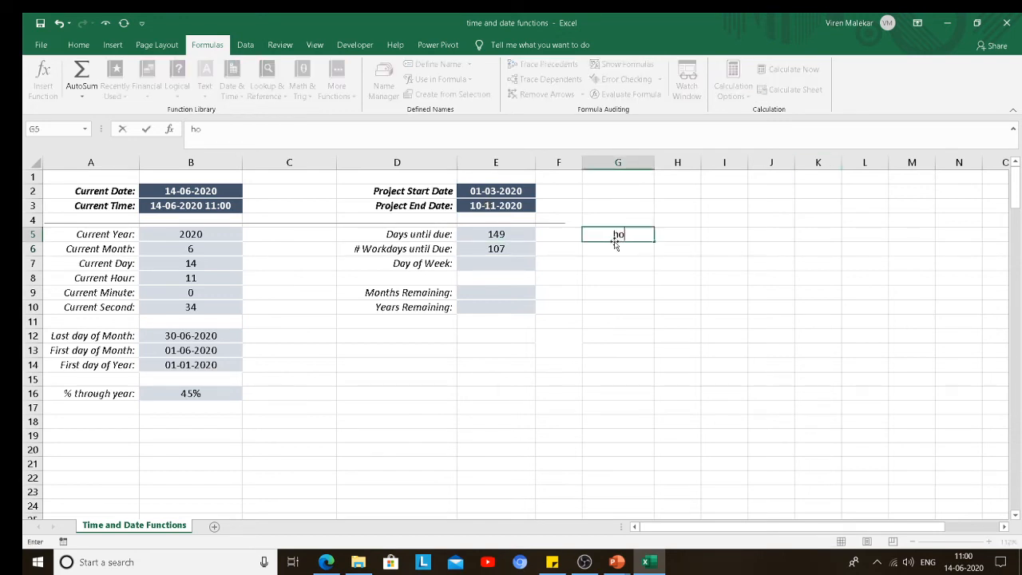
{"action": "type", "text": "lidays"}
{"action": "key", "text": "Return"}
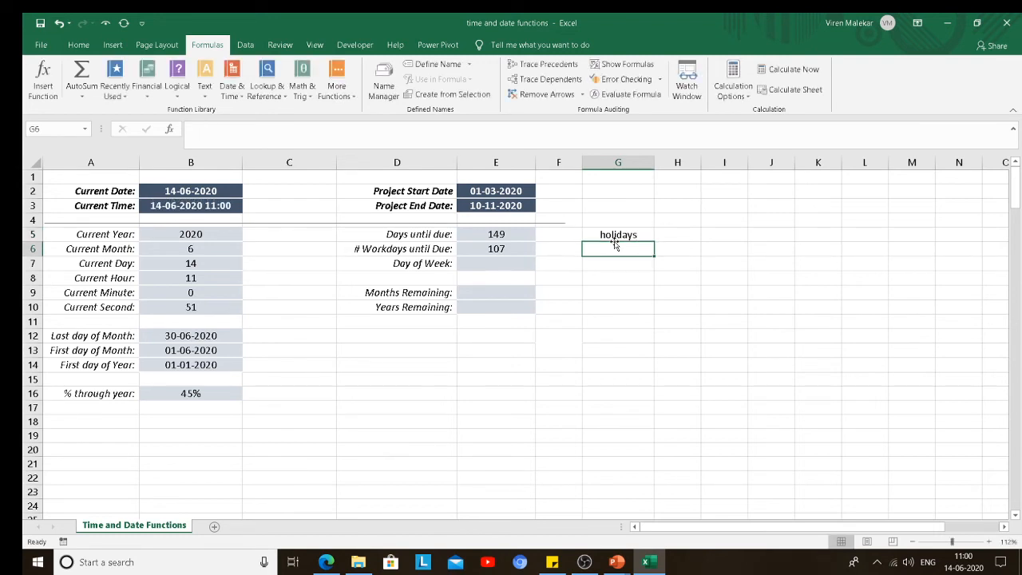
{"action": "type", "text": "02-"}
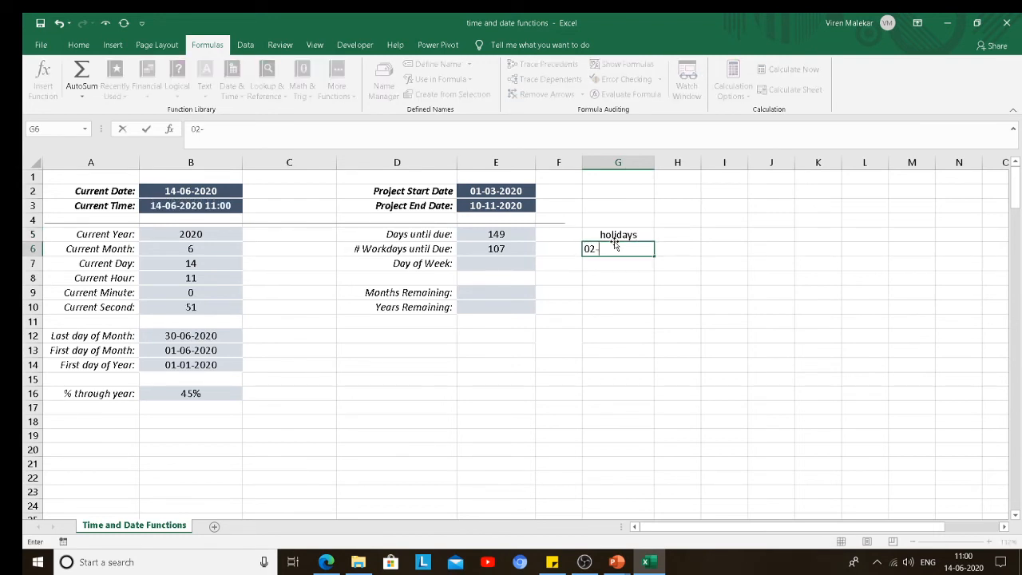
{"action": "type", "text": "10-2020"}
{"action": "key", "text": "Return"}
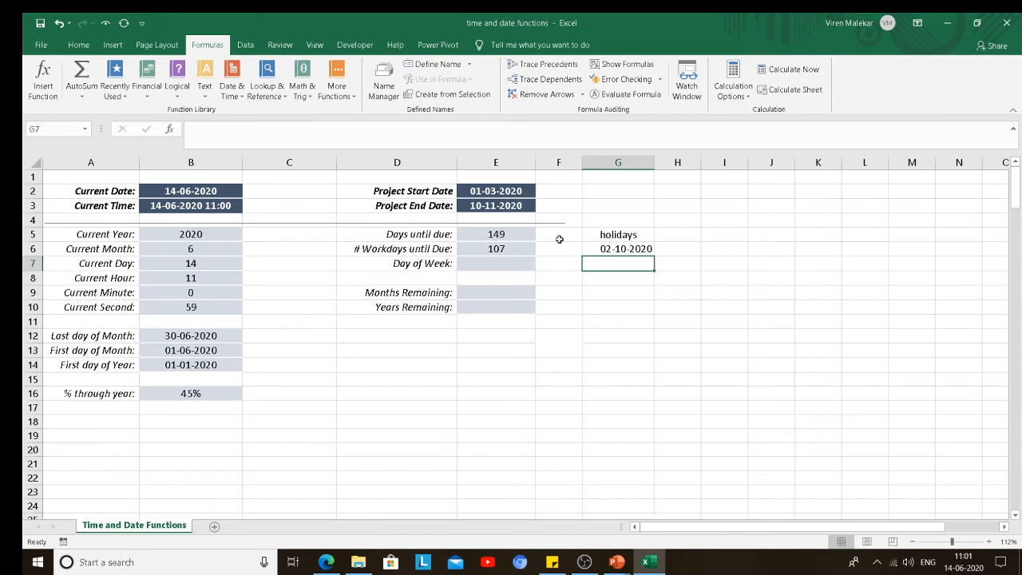
Add the holiday date G6 as the holidays argument of the workdays formula in E6, making it =NETWORKDAYS(B2,E3,G6)
{"action": "left_click", "coordinate": [512, 248]}
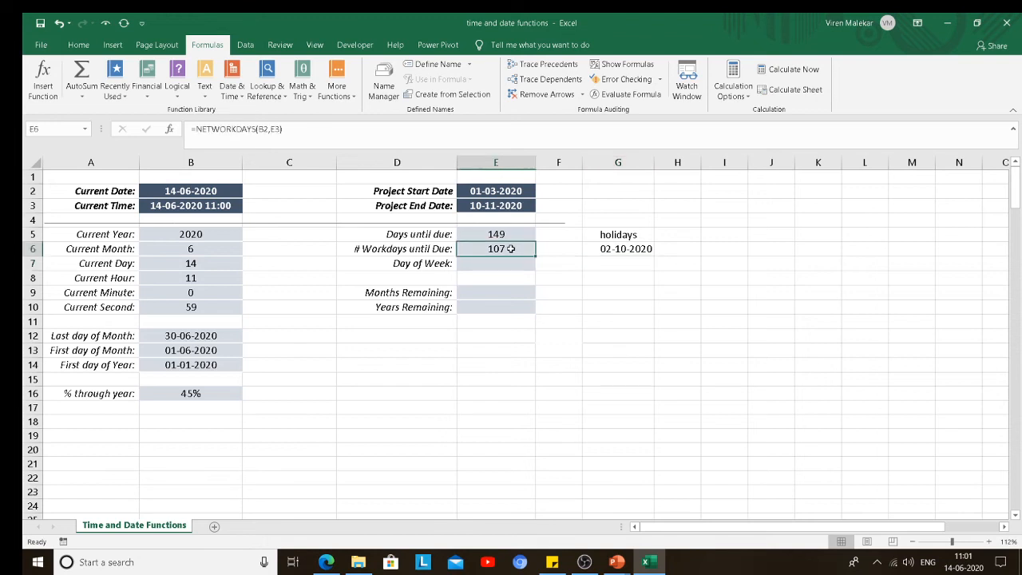
{"action": "left_click", "coordinate": [281, 129]}
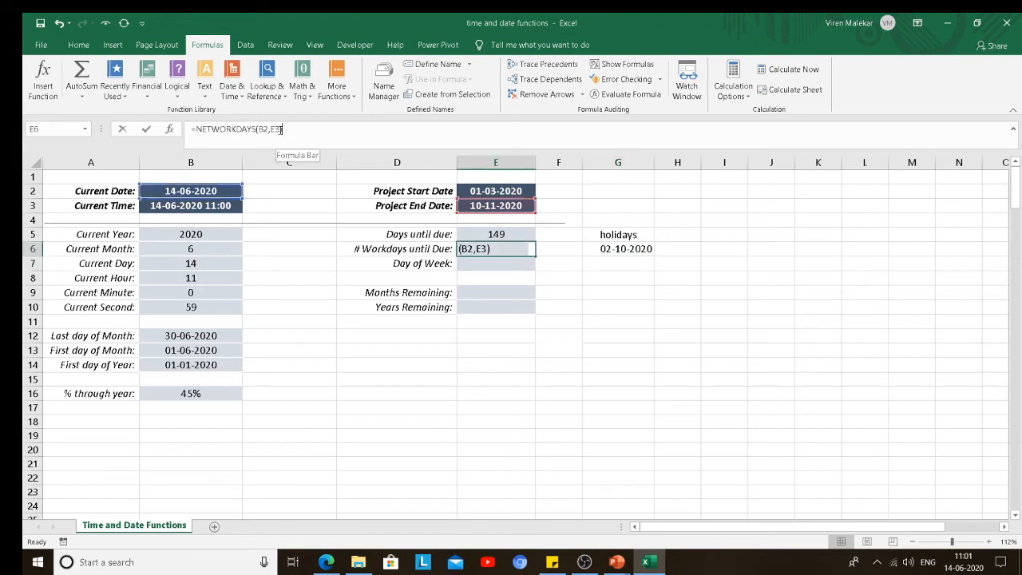
{"action": "type", "text": ","}
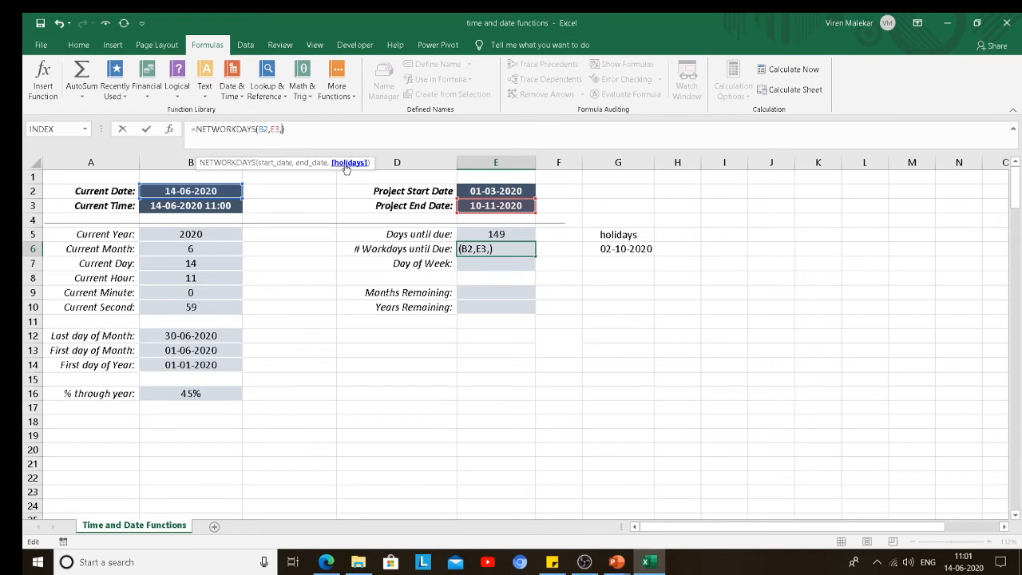
{"action": "left_click", "coordinate": [637, 251]}
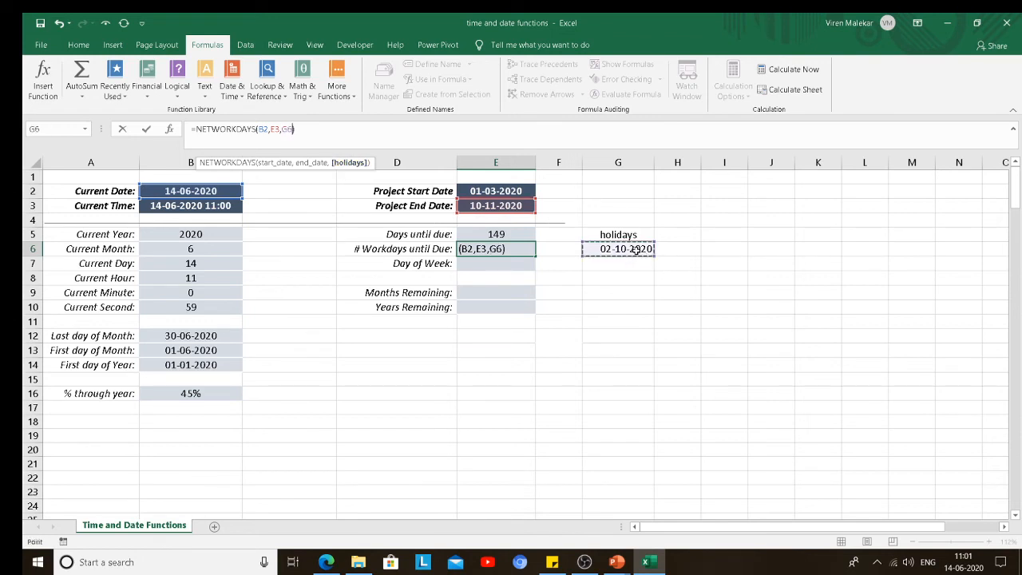
{"action": "key", "text": "Return"}
{"action": "key", "text": "Up"}
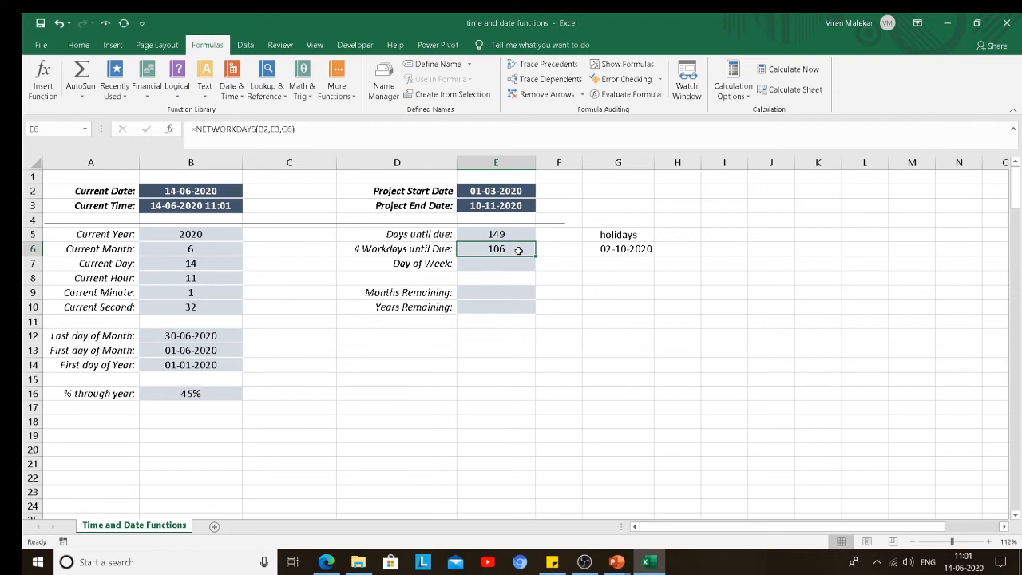
Return the Day of Week of the project end date in cell E7 with =WEEKDAY(E3)
{"action": "key", "text": "Down"}
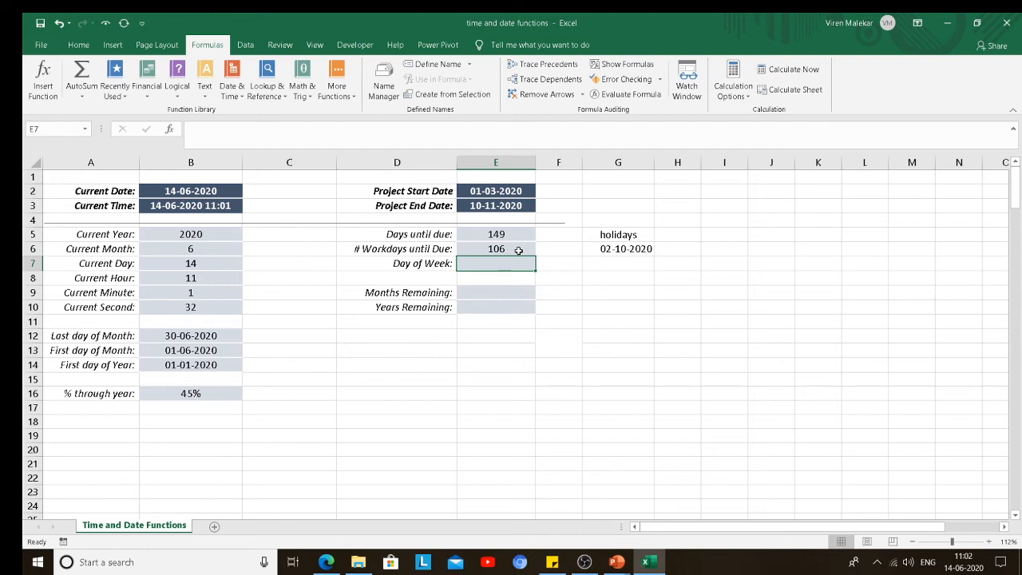
{"action": "type", "text": "=we"}
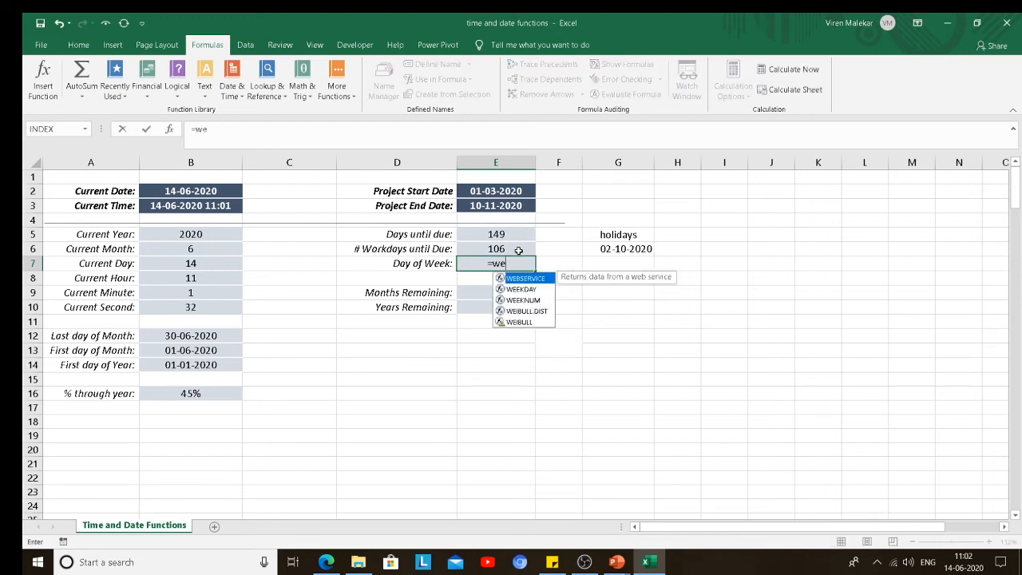
{"action": "type", "text": "ek"}
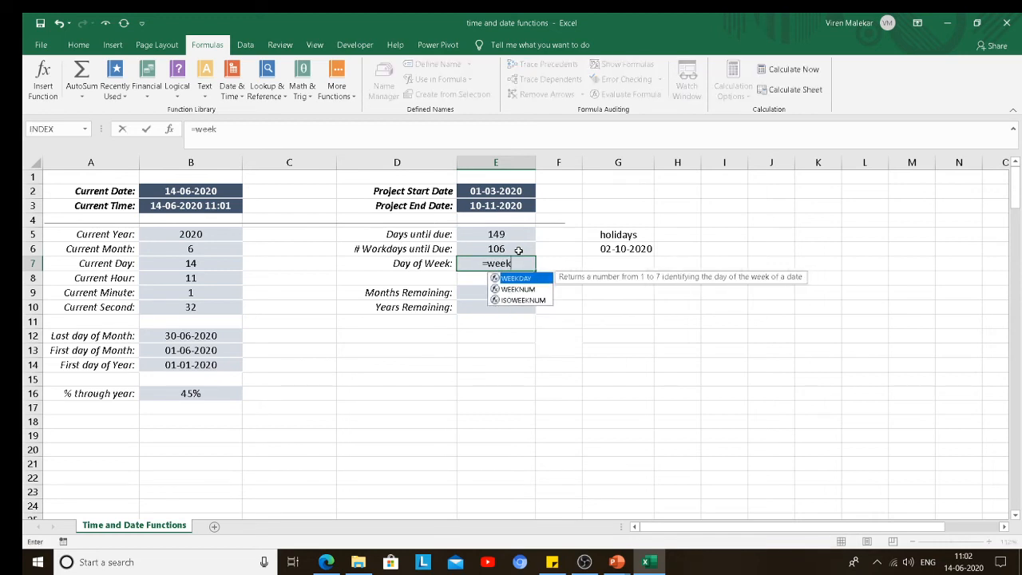
{"action": "double_click", "coordinate": [528, 280]}
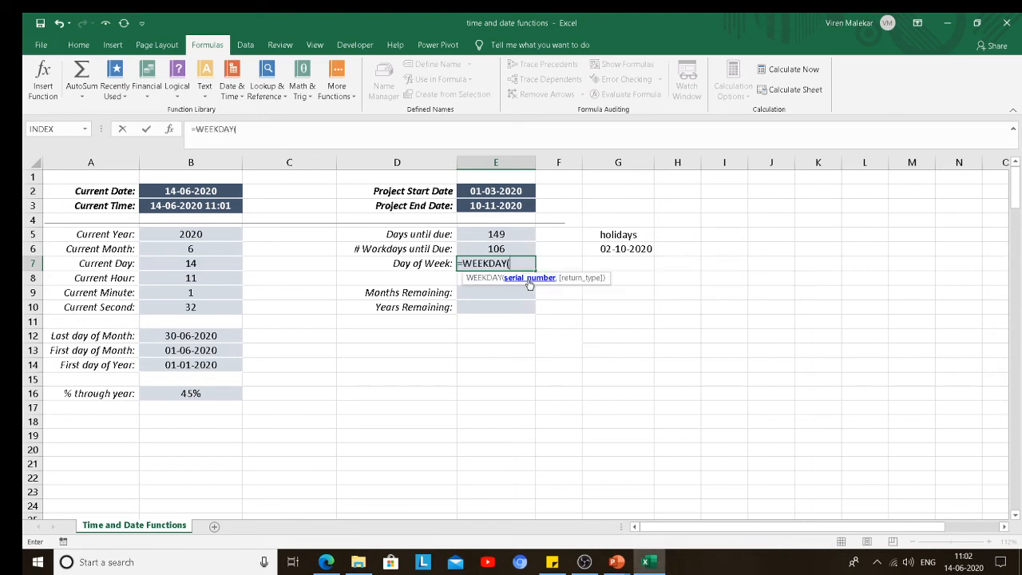
{"action": "left_click", "coordinate": [485, 206]}
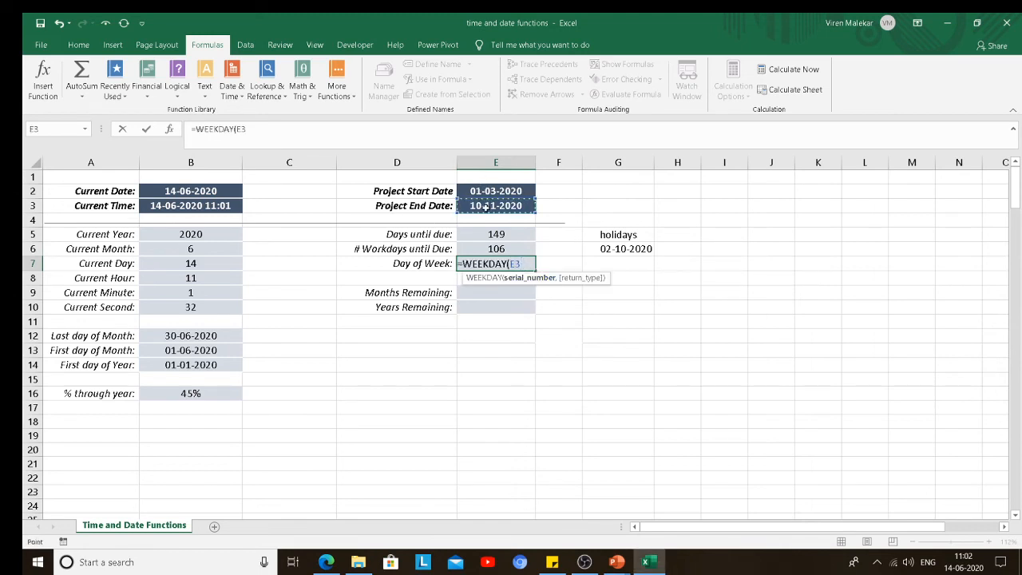
{"action": "type", "text": ")"}
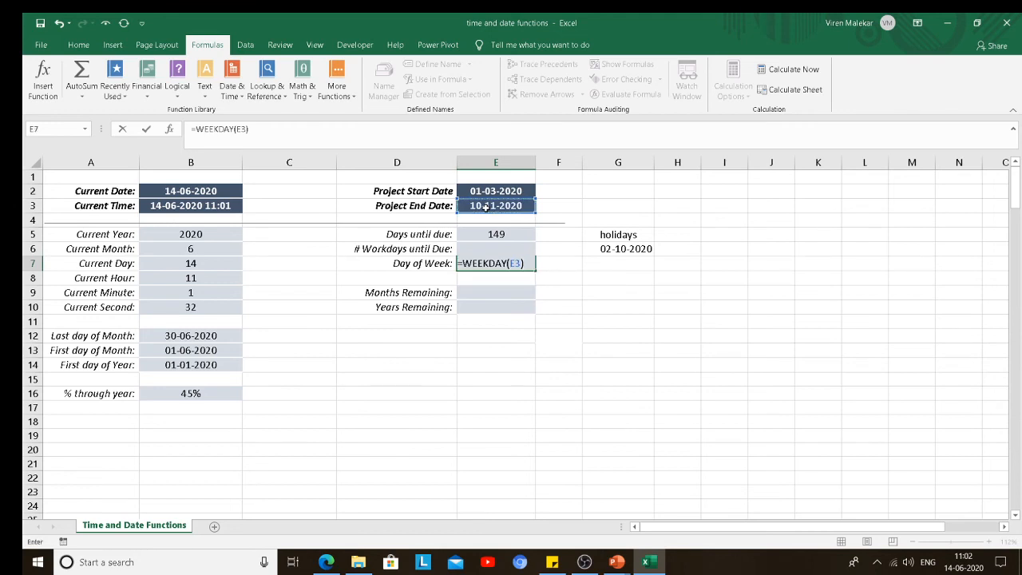
{"action": "key", "text": "Return"}
{"action": "key", "text": "Up"}
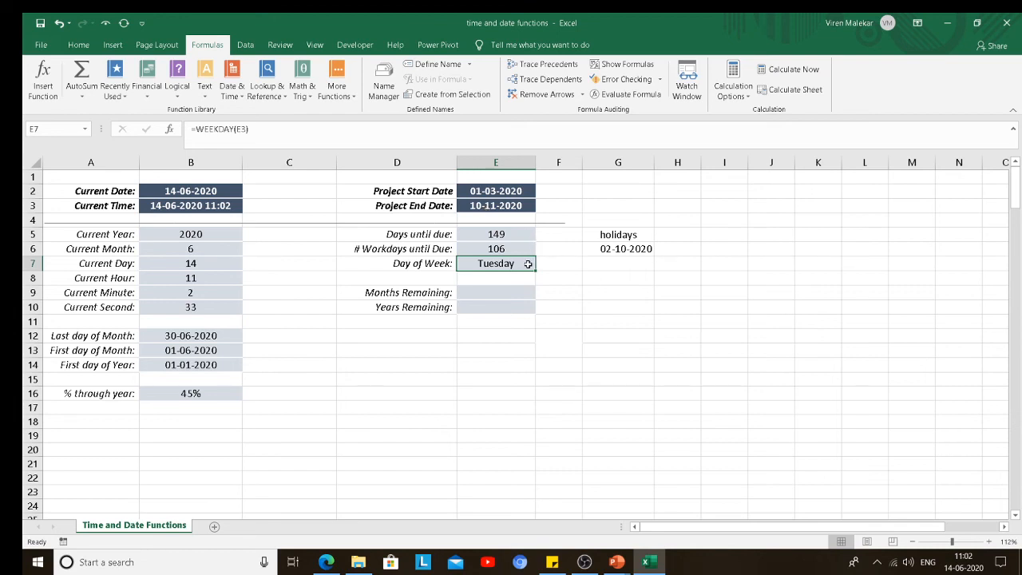
Calculate the Months Remaining in cell E9 from the current date to the project end date with =DATEDIF(B2,E3,"M")
{"action": "left_click", "coordinate": [492, 296]}
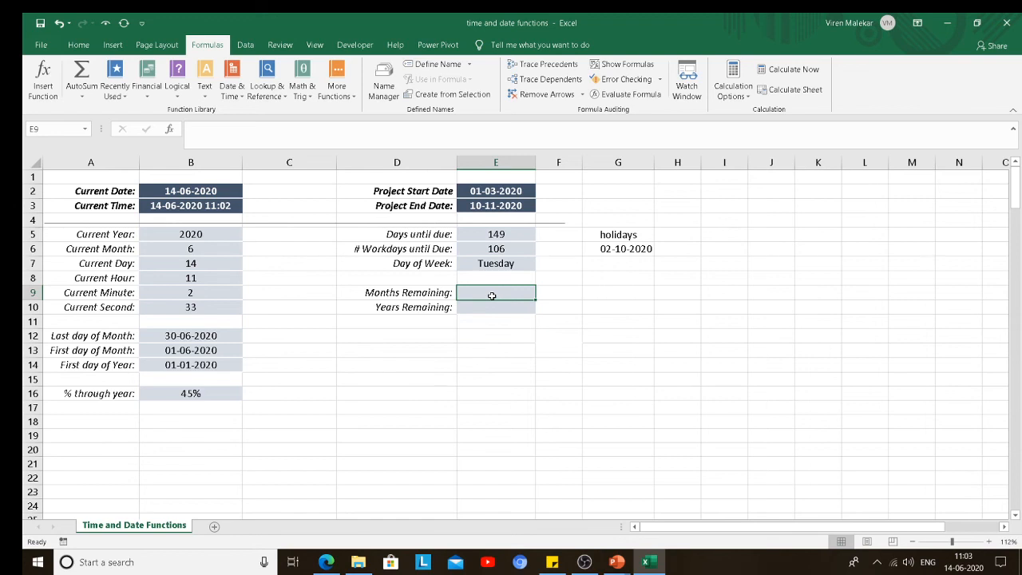
{"action": "type", "text": "="}
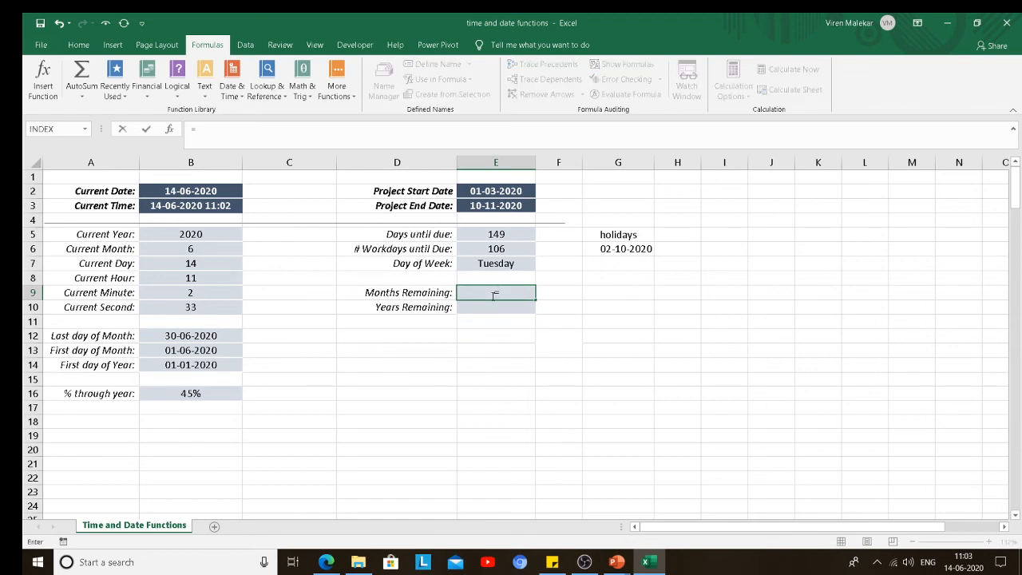
{"action": "type", "text": "datedo"}
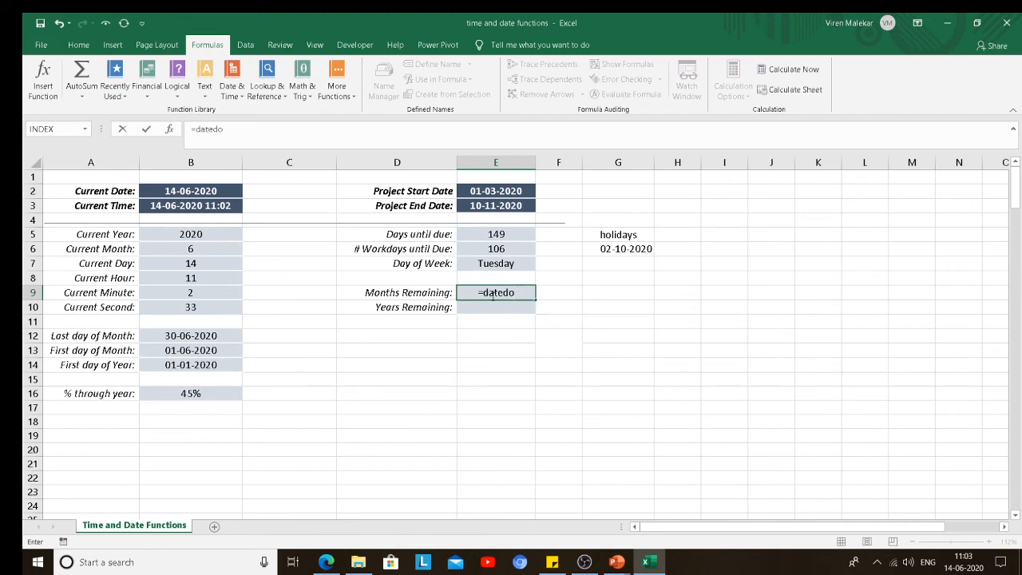
{"action": "key", "text": "BackSpace"}
{"action": "type", "text": "if("}
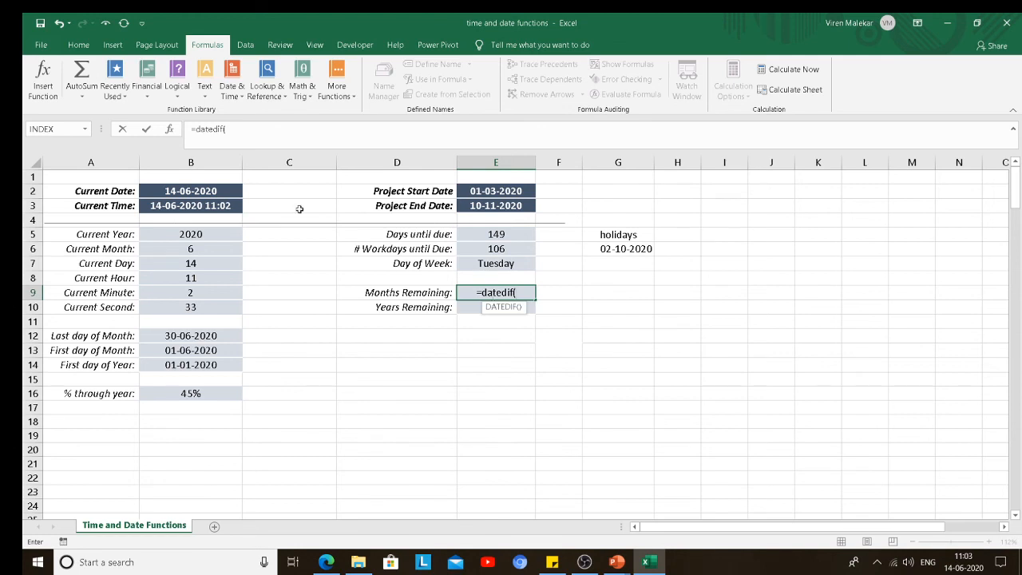
{"action": "left_click", "coordinate": [210, 191]}
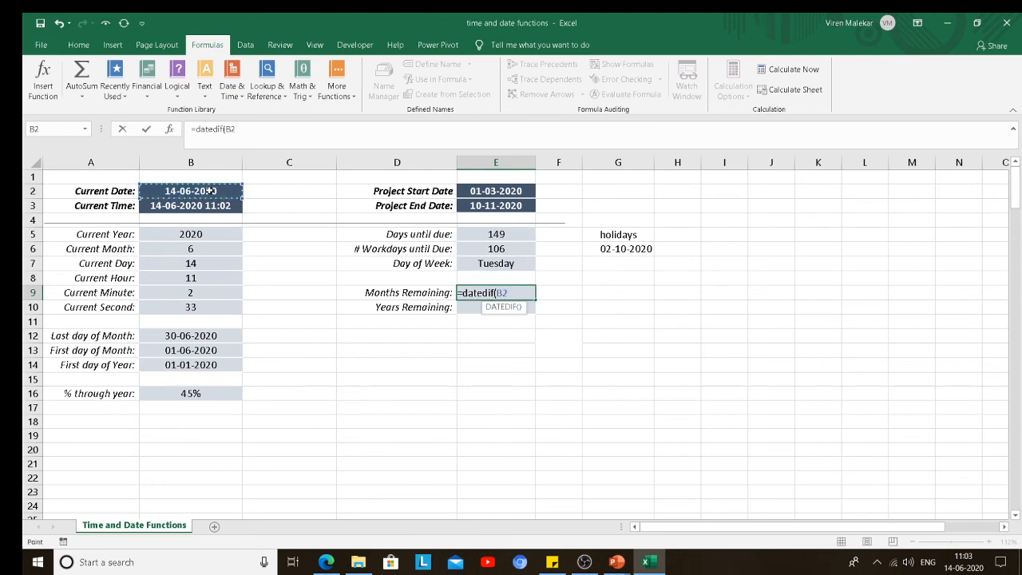
{"action": "type", "text": ","}
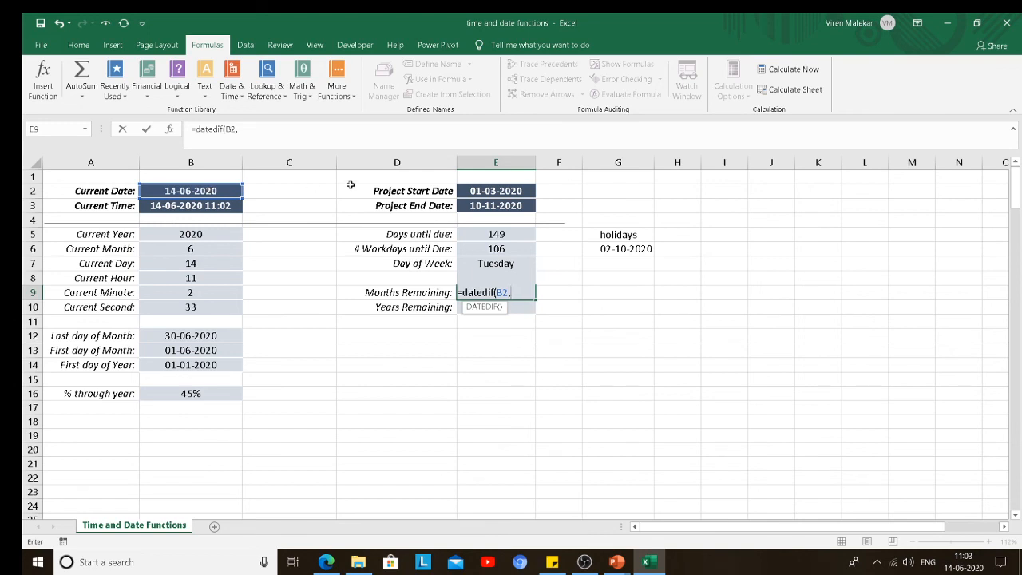
{"action": "left_click", "coordinate": [469, 205]}
{"action": "type", "text": ","}
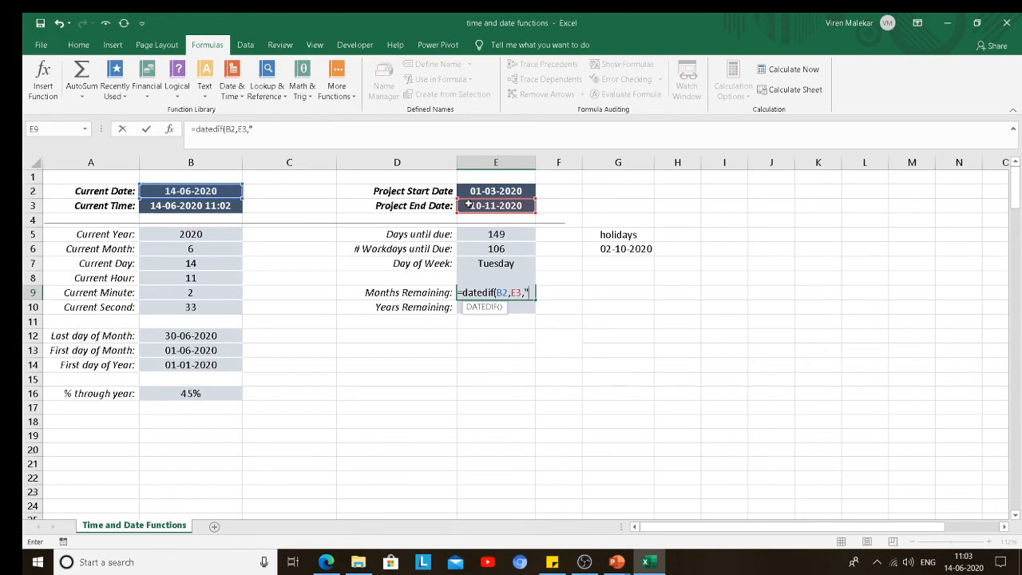
{"action": "type", "text": "\"M"}
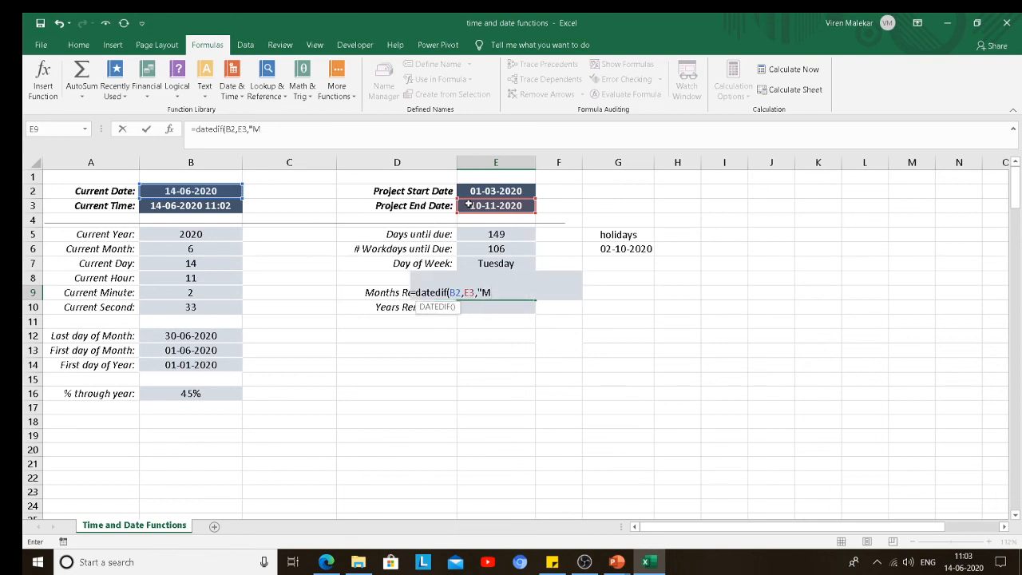
{"action": "type", "text": "\")"}
{"action": "key", "text": "ctrl+Return"}
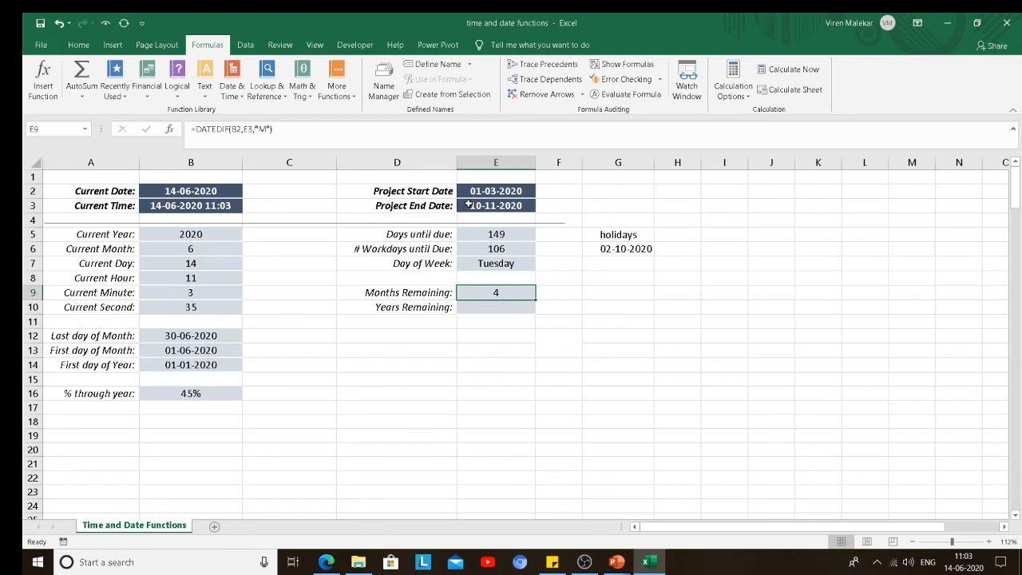
Calculate the Years Remaining in cell E10 from the current date to the project end date with =DATEDIF(B2,E3,"Y")
{"action": "key", "text": "Down"}
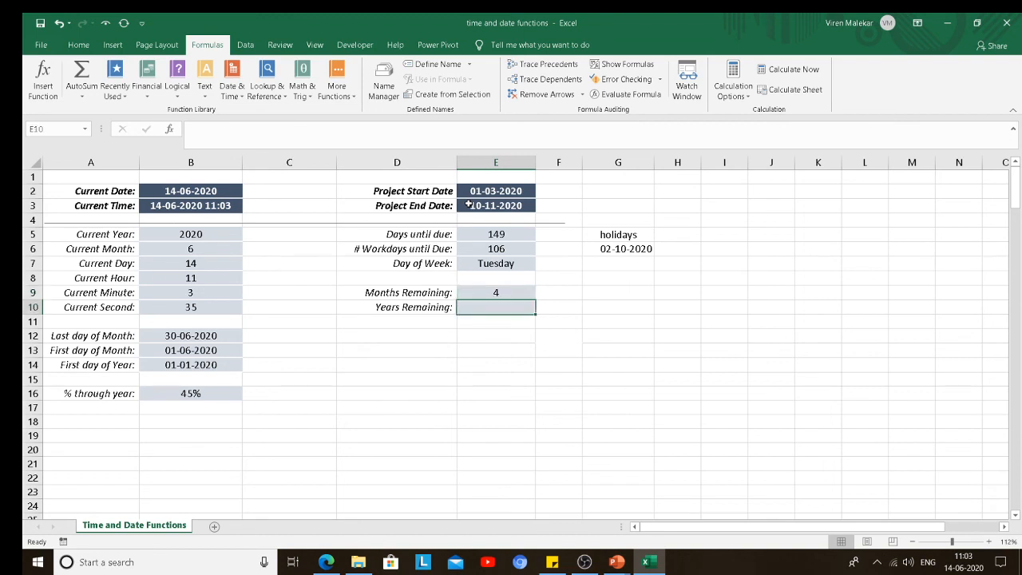
{"action": "type", "text": "="}
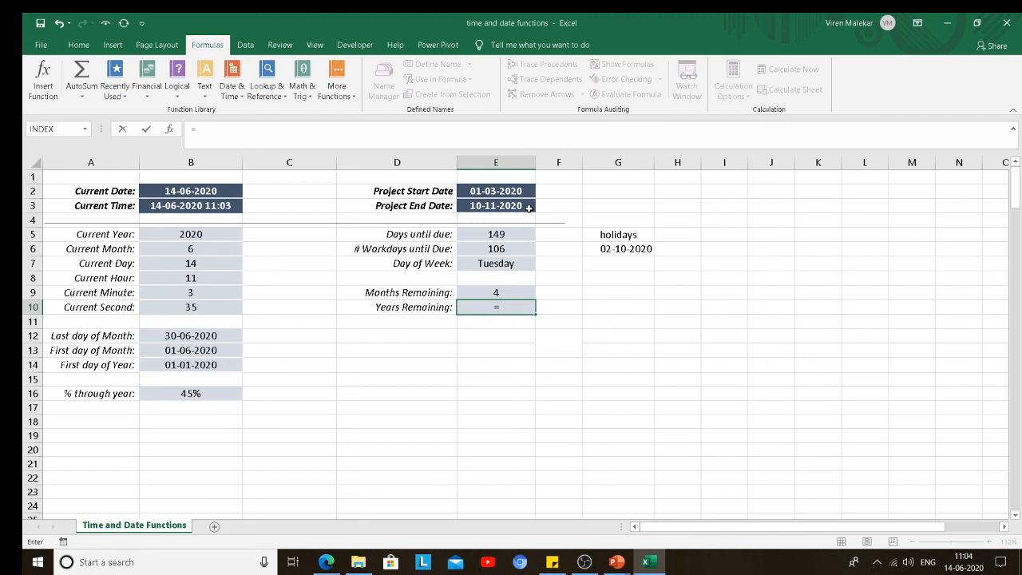
{"action": "type", "text": "d"}
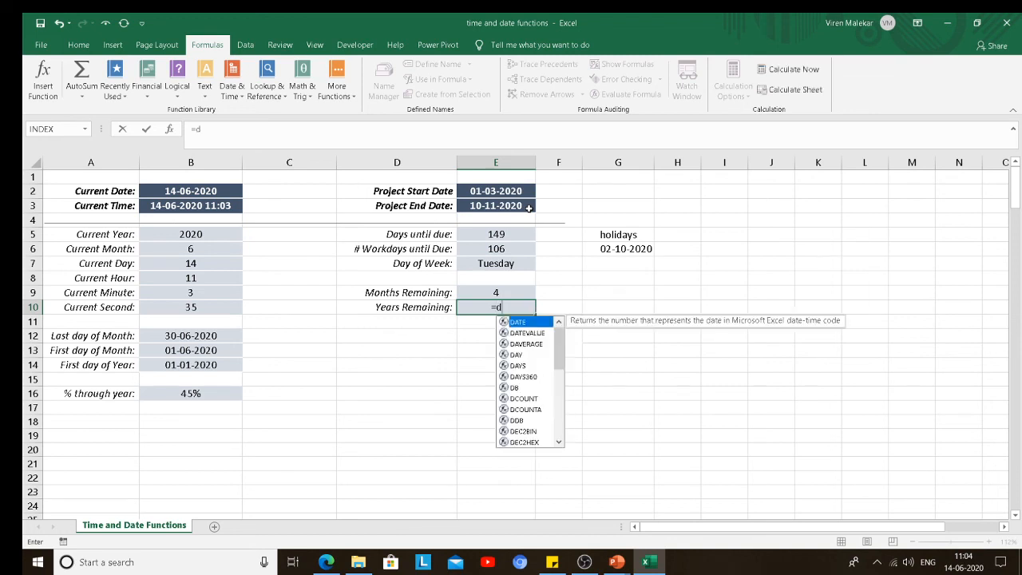
{"action": "type", "text": "atedif"}
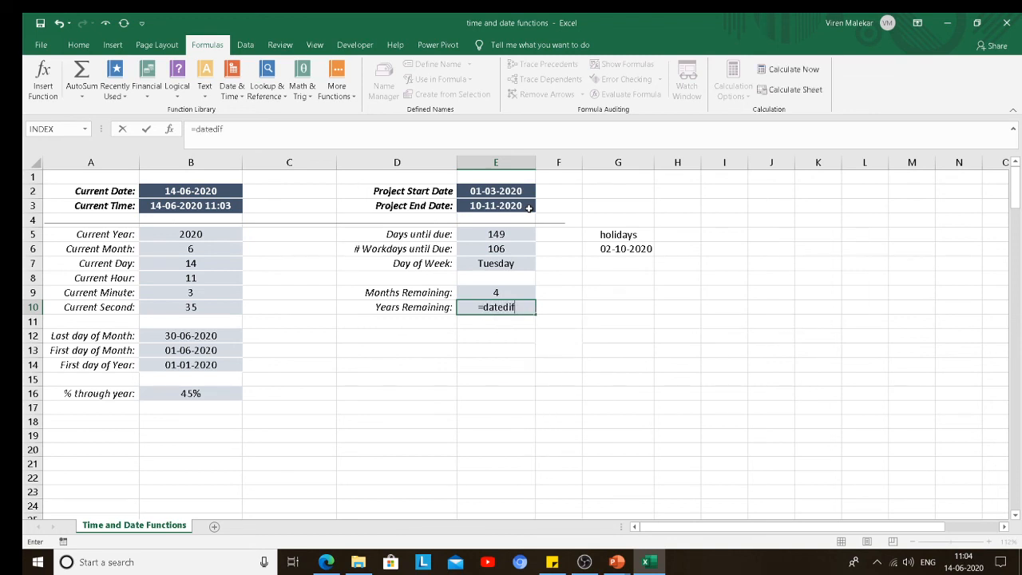
{"action": "type", "text": "("}
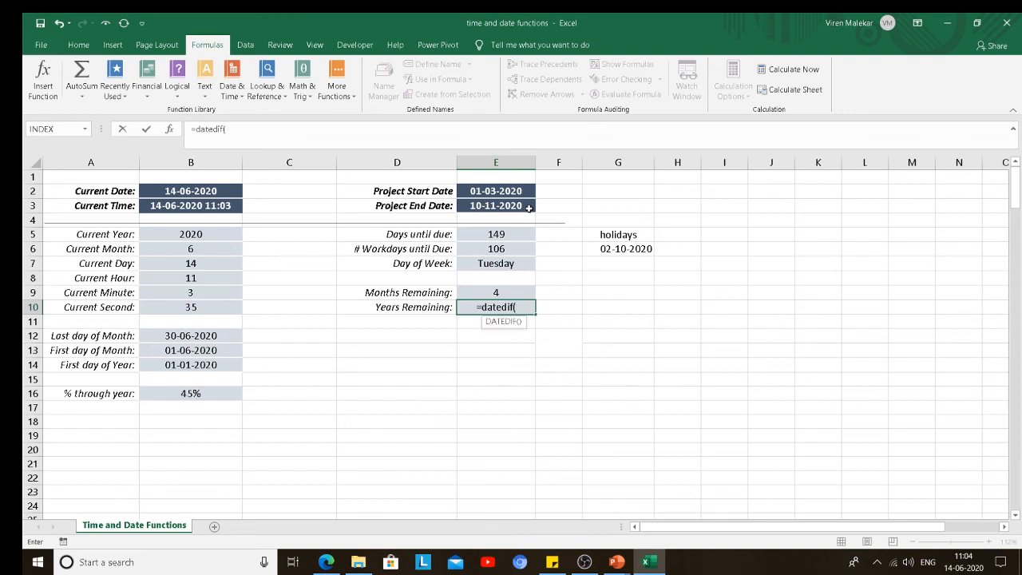
{"action": "left_click", "coordinate": [214, 192]}
{"action": "type", "text": ","}
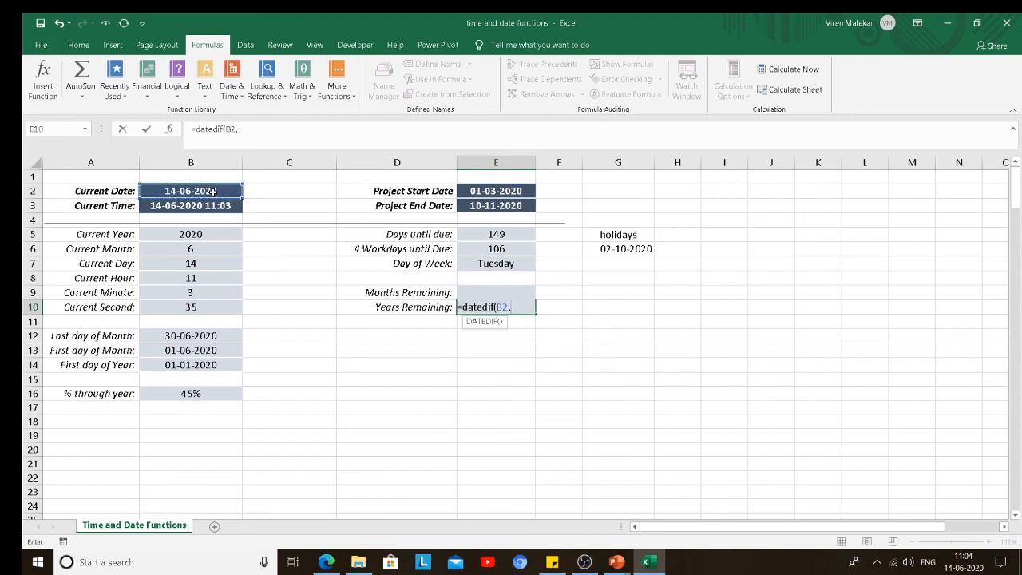
{"action": "left_click", "coordinate": [473, 205]}
{"action": "type", "text": ","}
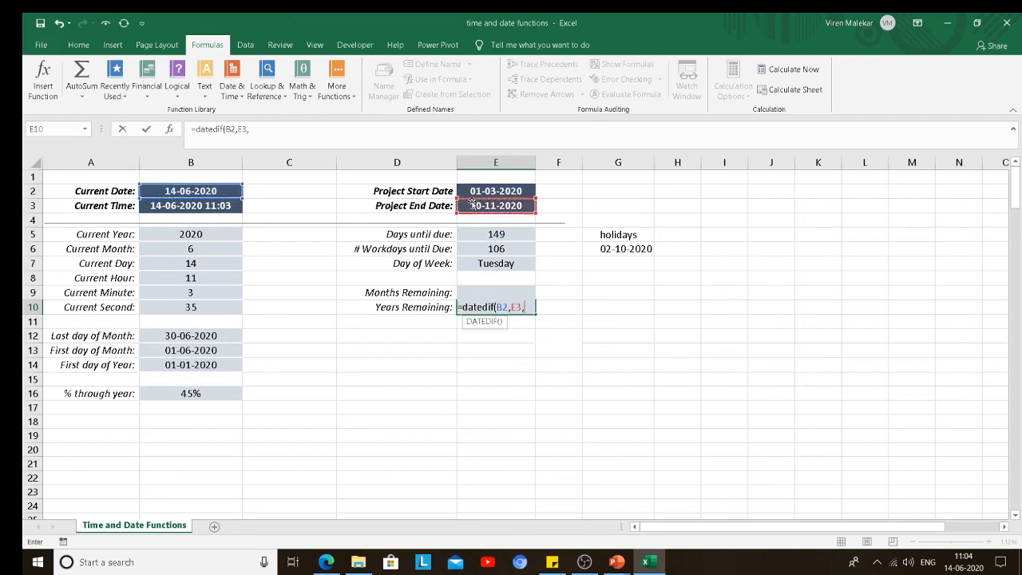
{"action": "type", "text": "\"Y\""}
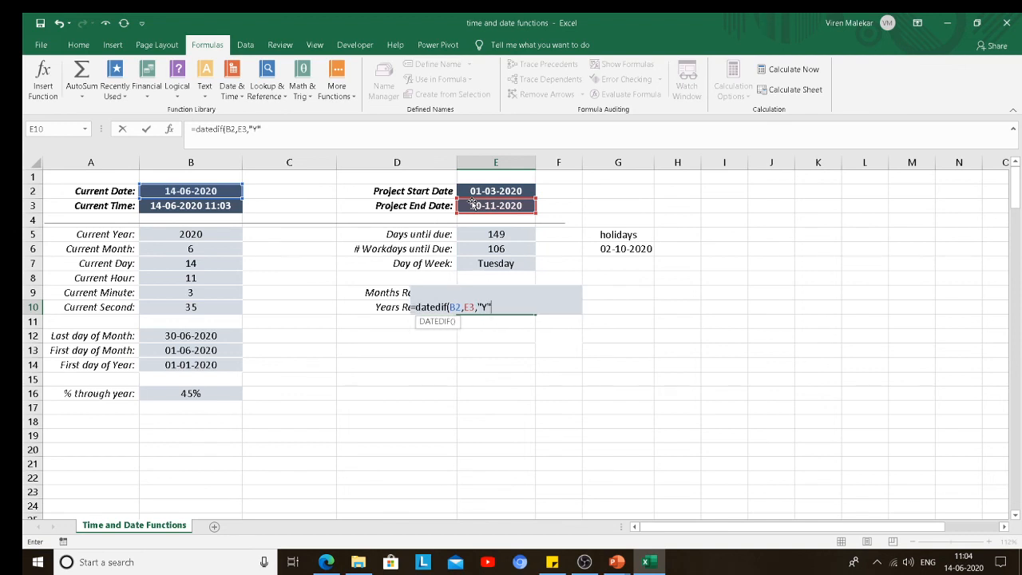
{"action": "type", "text": ")"}
{"action": "key", "text": "ctrl+Return"}
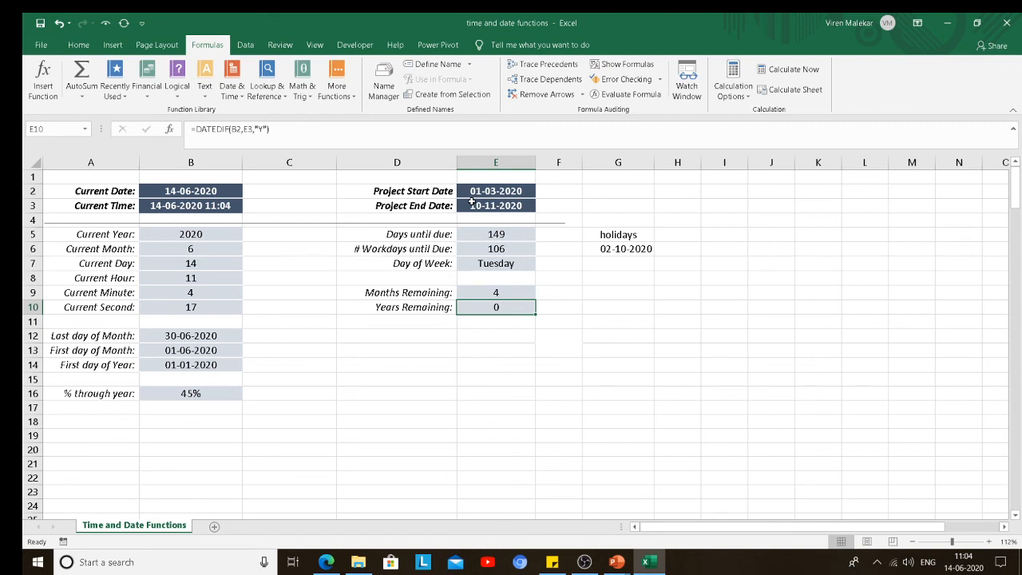